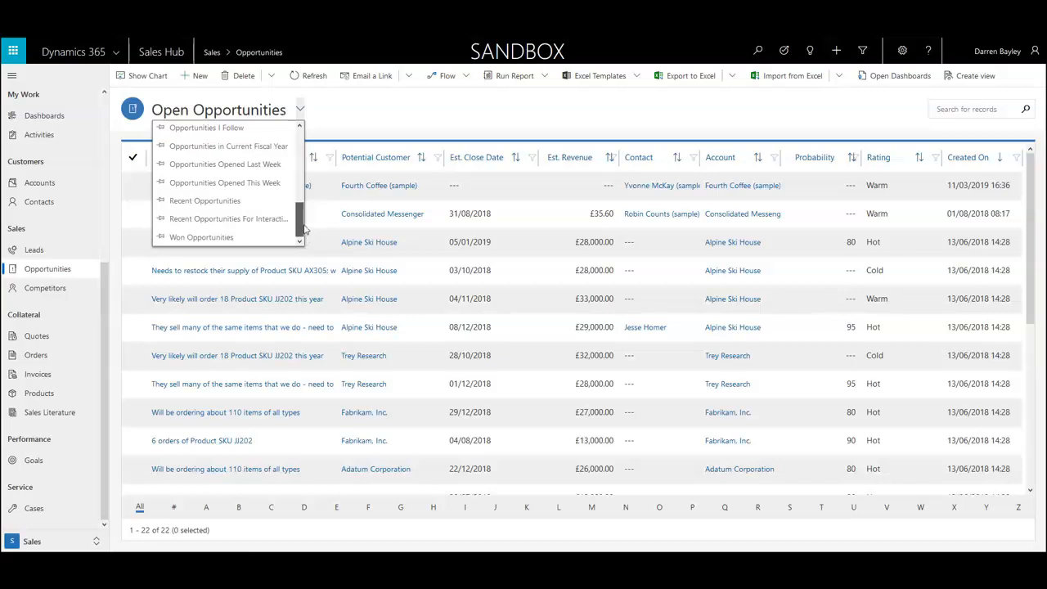
# Browse the available opportunity views and select the Open Opportunities system view.
pyautogui.moveTo(302, 219); pyautogui.dragTo(299, 137)
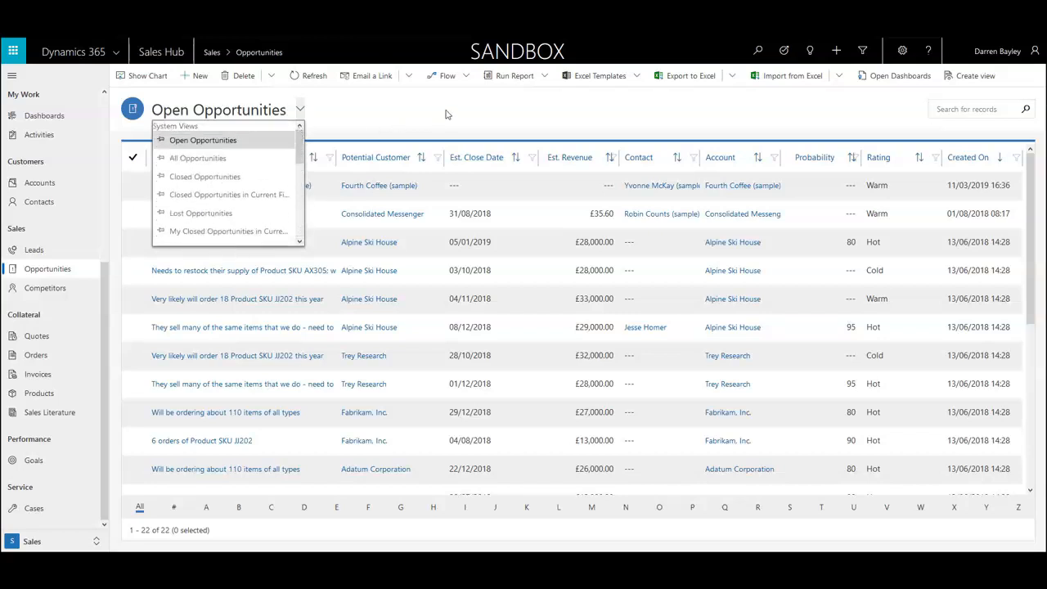
pyautogui.click(249, 141)
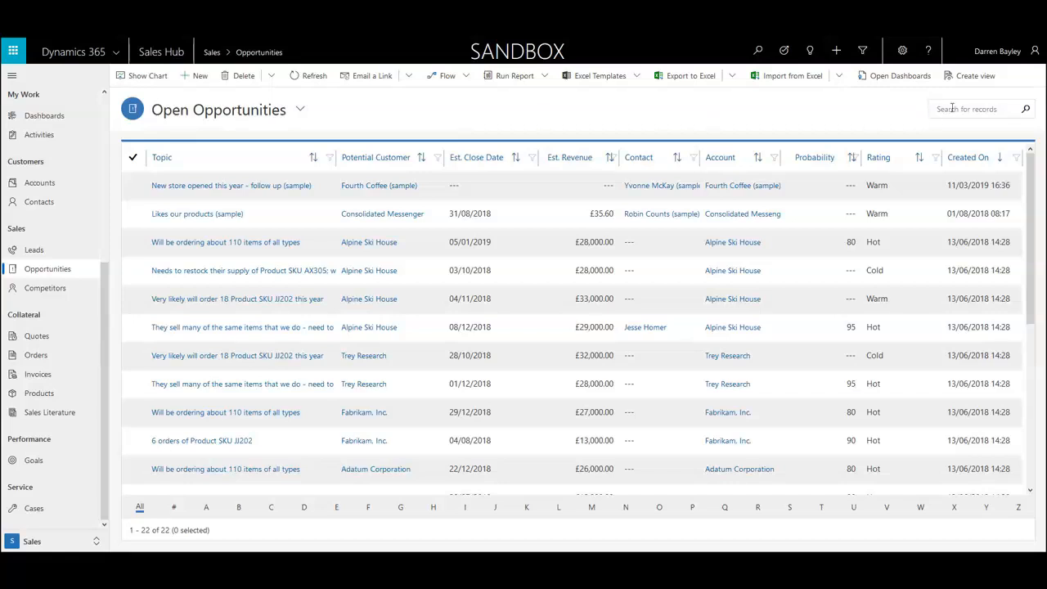
# Open a blank new opportunities view, preview its results without any criteria, and close the Advanced Find window.
pyautogui.click(963, 80)
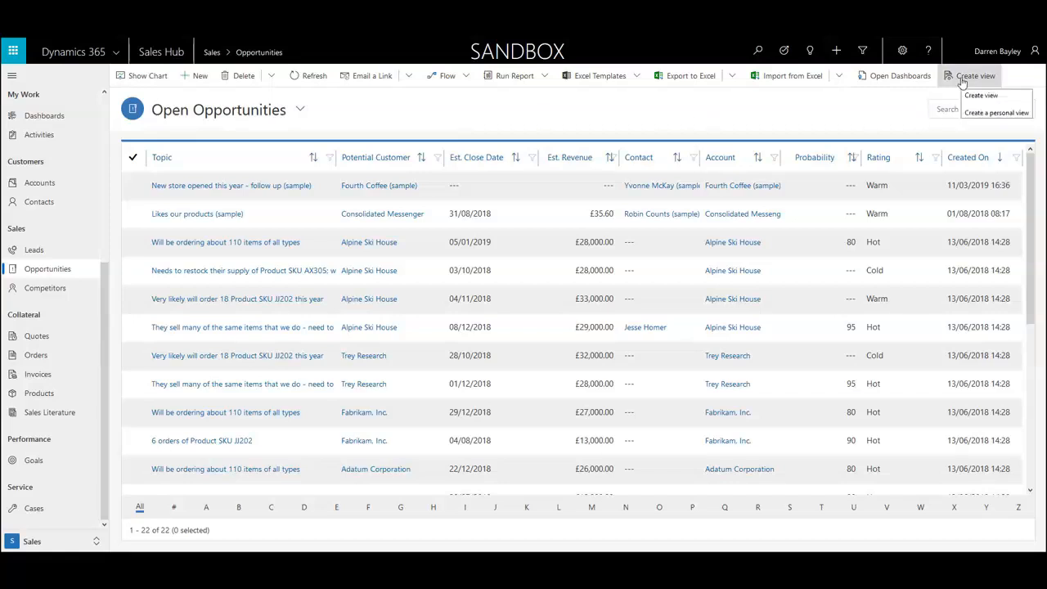
pyautogui.click(980, 95)
pyautogui.moveTo(624, 41); pyautogui.dragTo(568, 85)
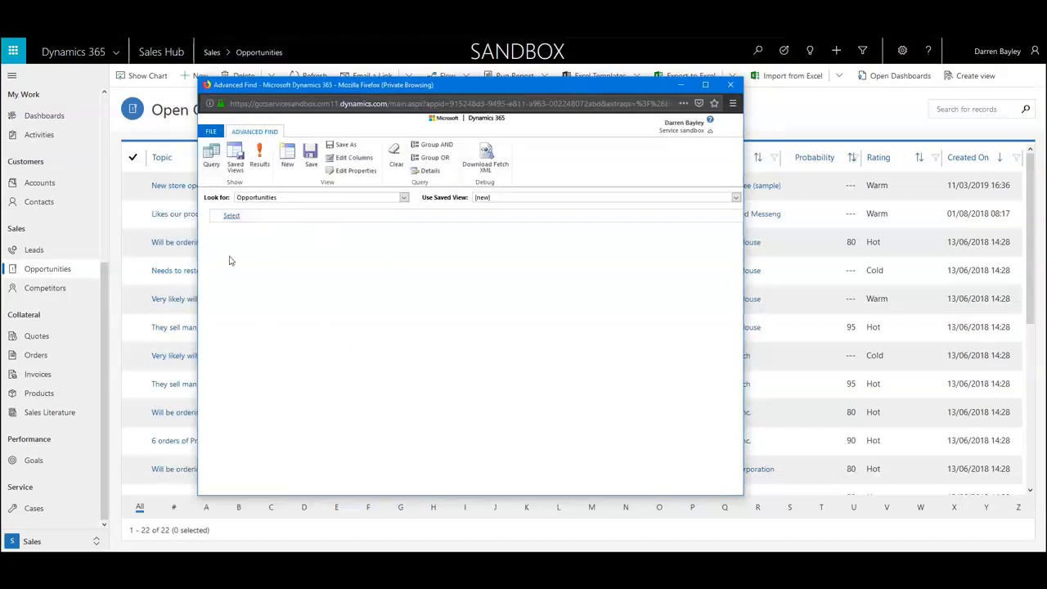
pyautogui.click(260, 157)
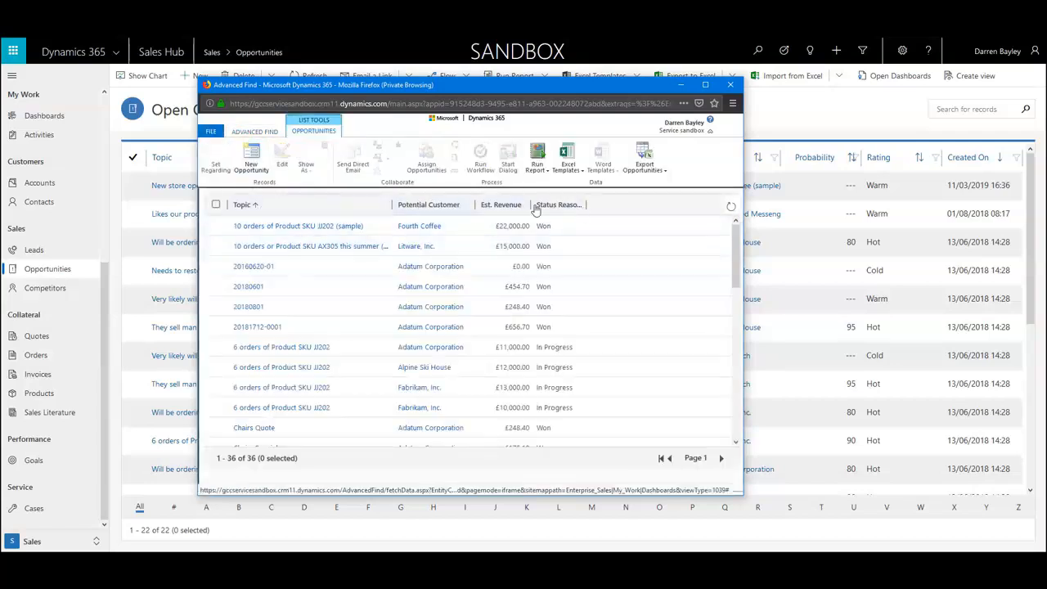
pyautogui.click(253, 135)
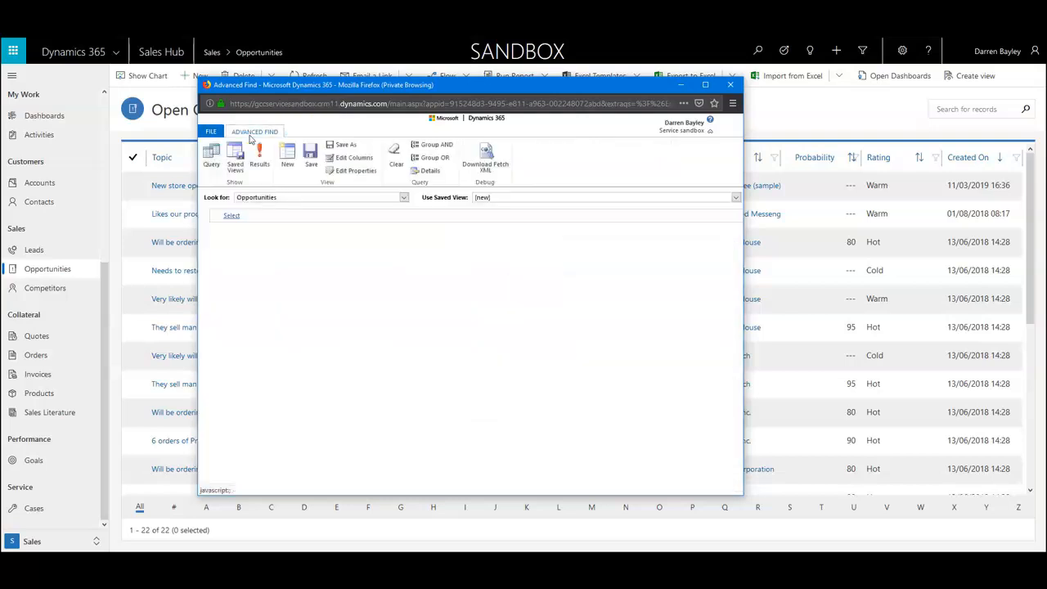
pyautogui.click(731, 85)
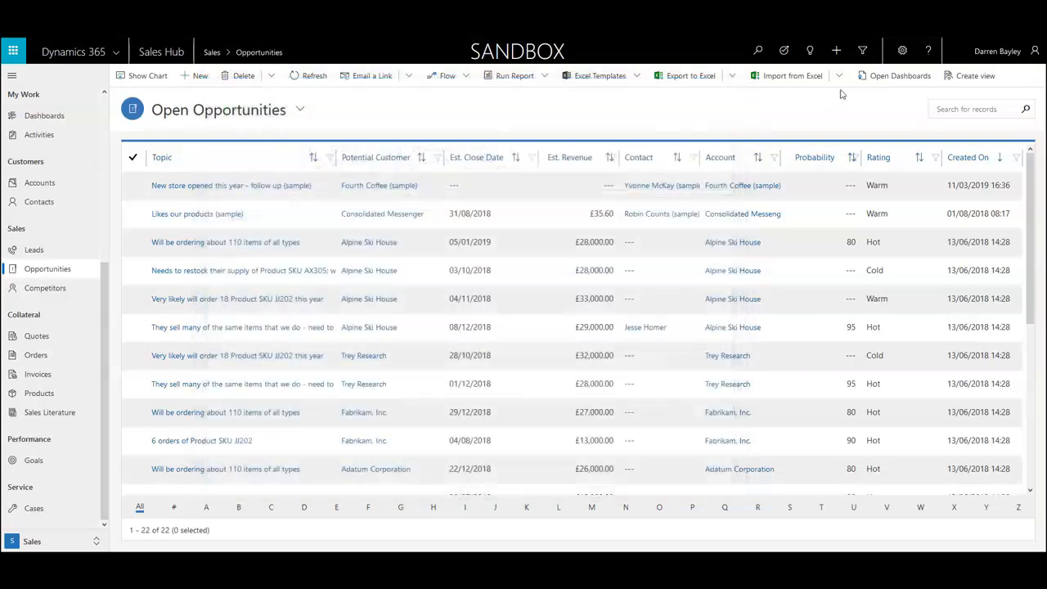
# Open Advanced Find on the Open Opportunities view, preview its results, and return to the query criteria.
pyautogui.click(863, 54)
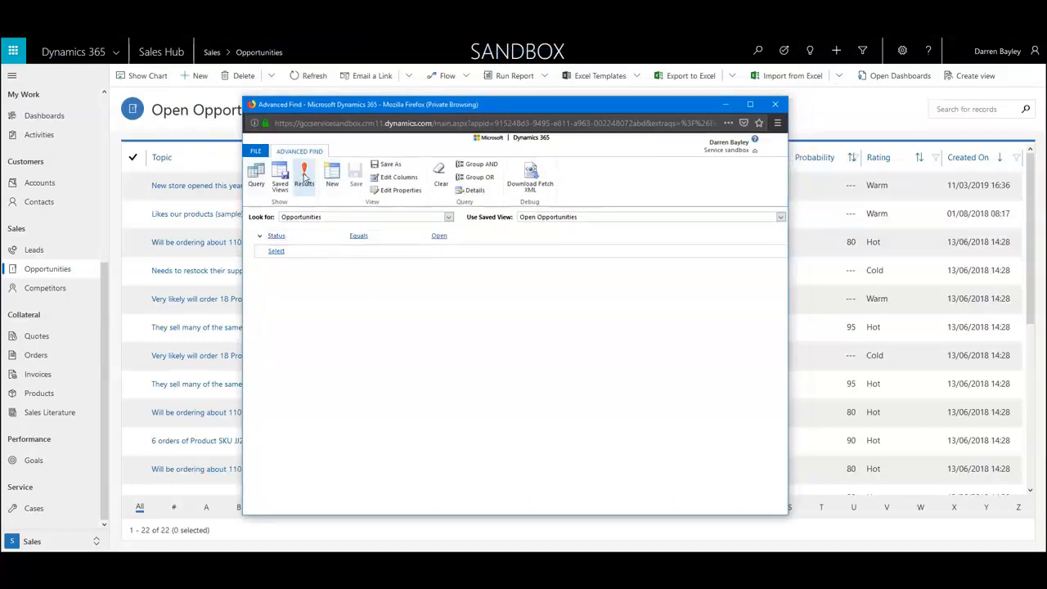
pyautogui.click(305, 176)
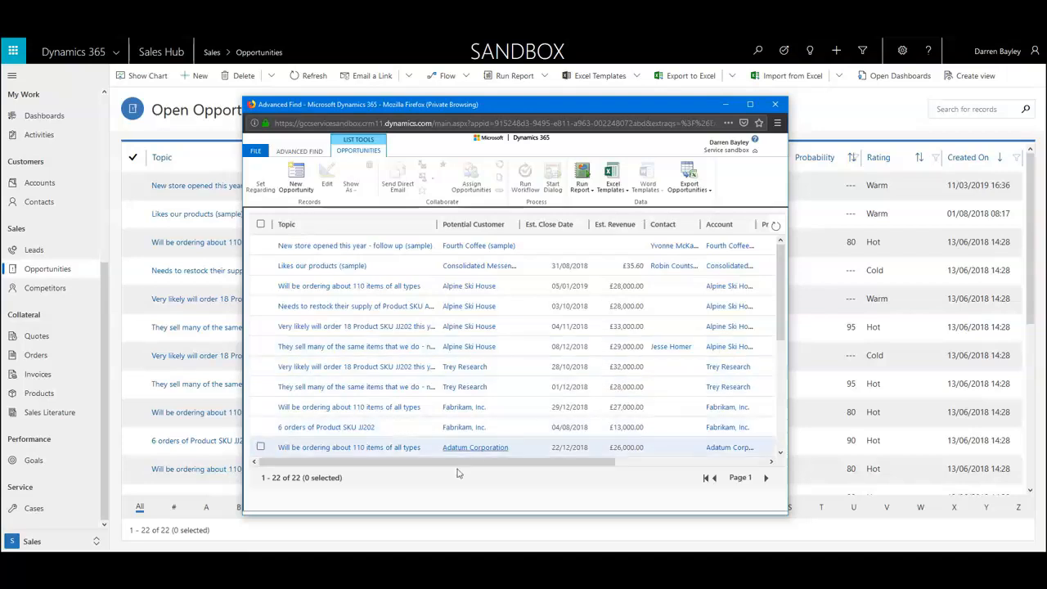
pyautogui.moveTo(478, 463); pyautogui.dragTo(362, 465)
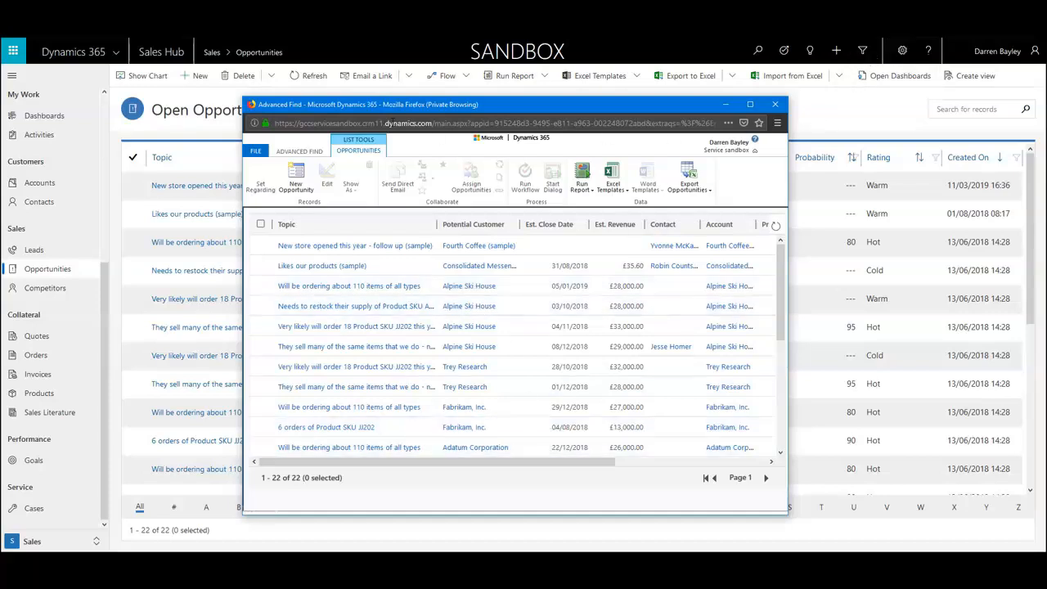
pyautogui.click(302, 153)
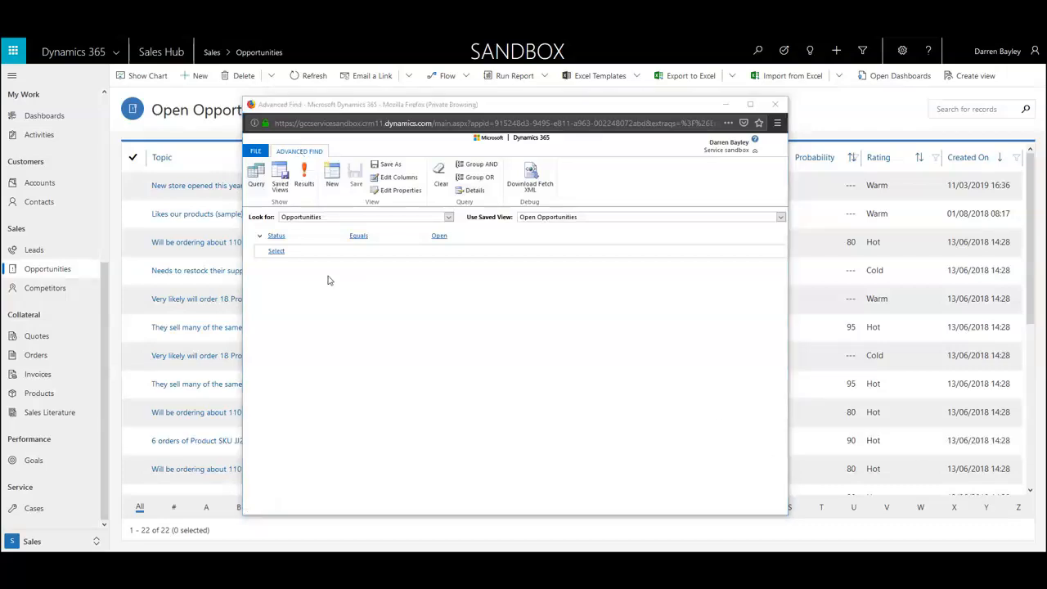
# Examine the Status condition's parts, and switch the query criteria to the simple display and back to the detailed one.
pyautogui.click(282, 253)
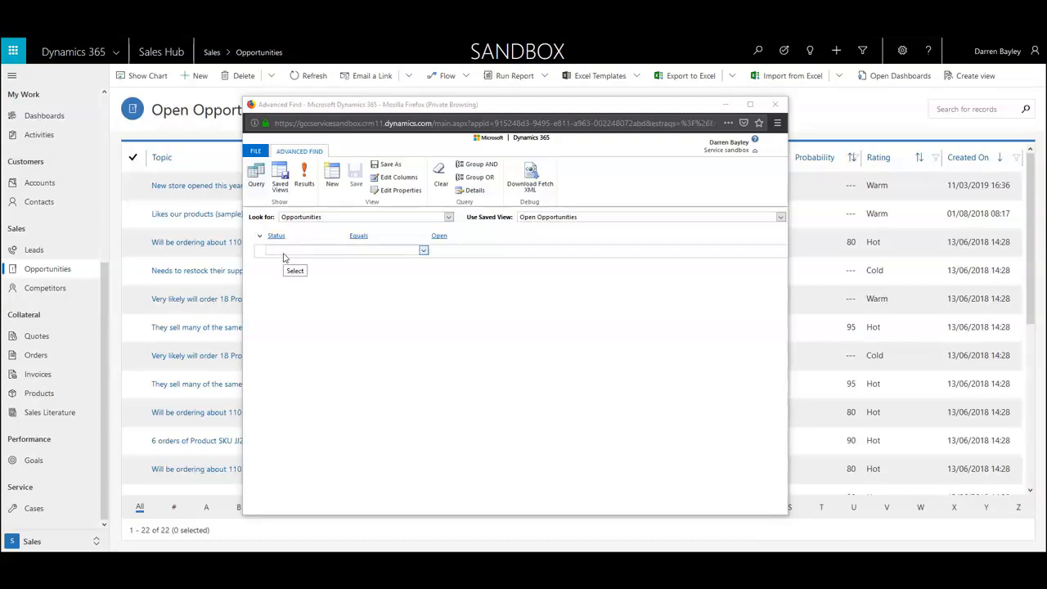
pyautogui.moveTo(299, 255)
pyautogui.moveTo(267, 238)
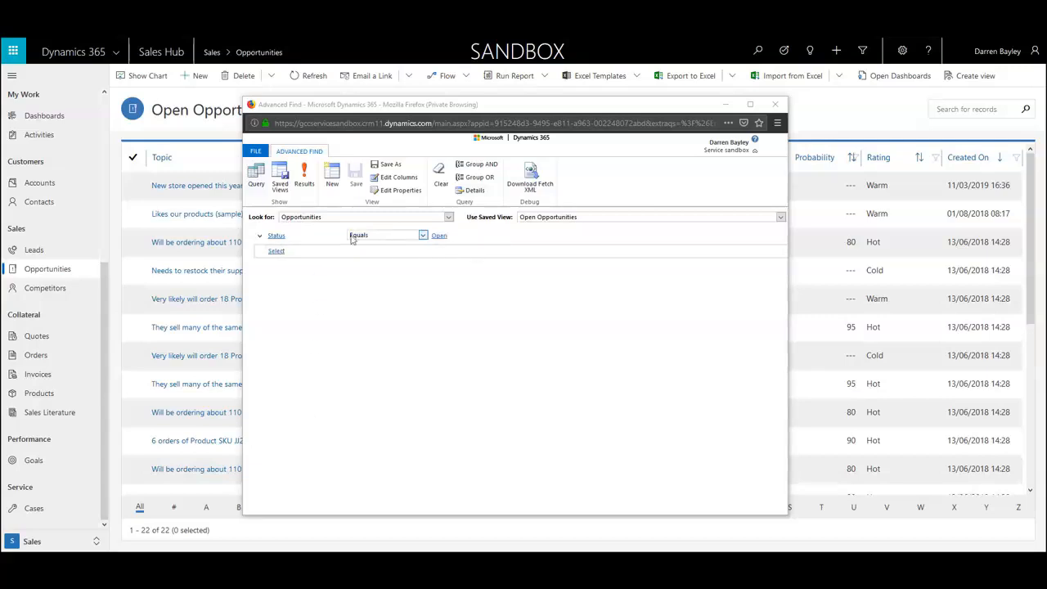
pyautogui.click(471, 191)
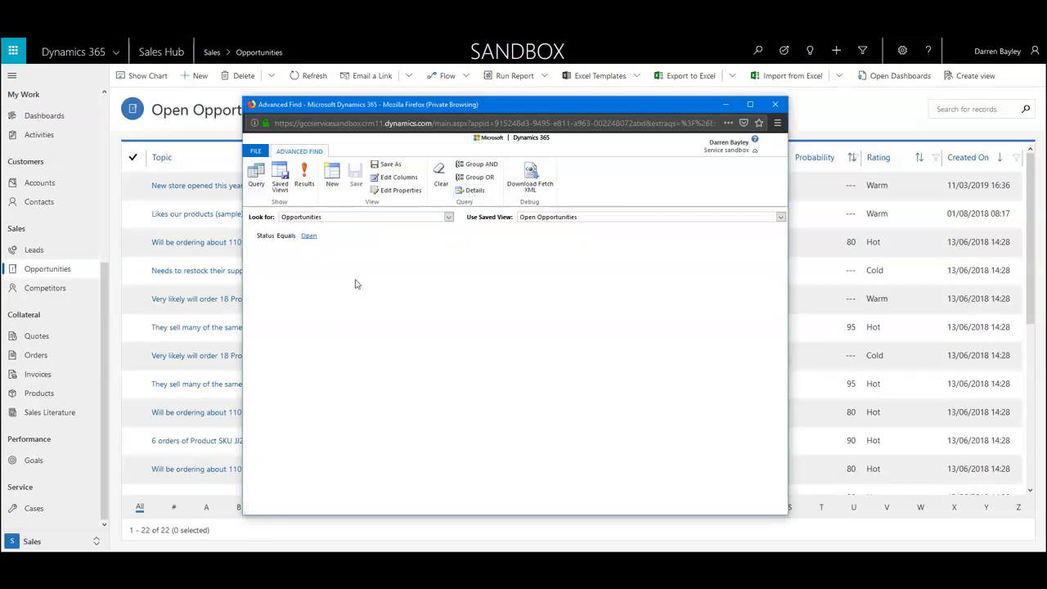
pyautogui.click(472, 193)
# Add a query condition for opportunities whose Probability Is Greater Than 90.
pyautogui.click(295, 252)
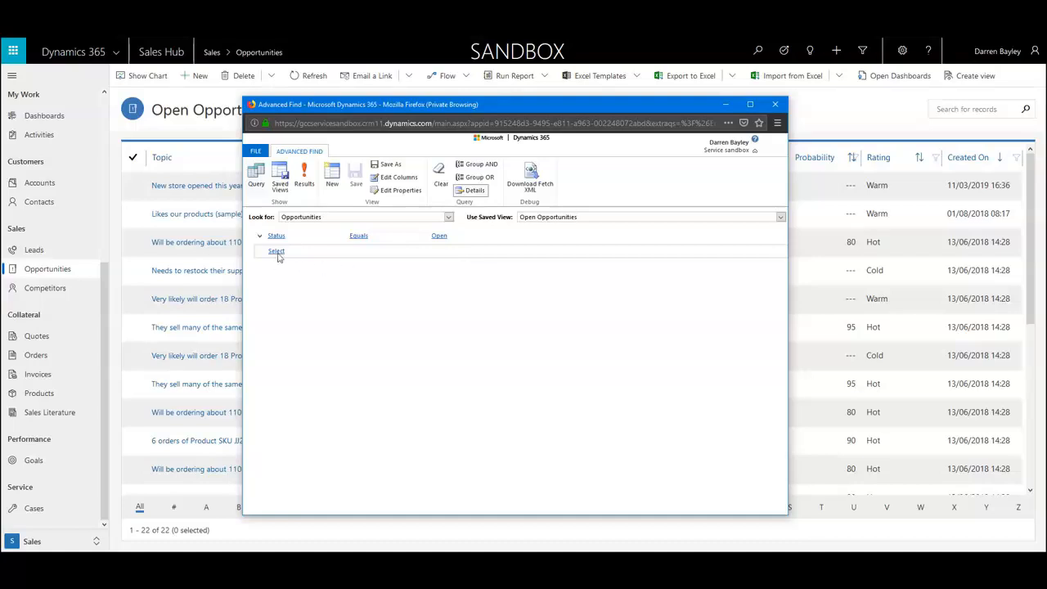
pyautogui.click(315, 253)
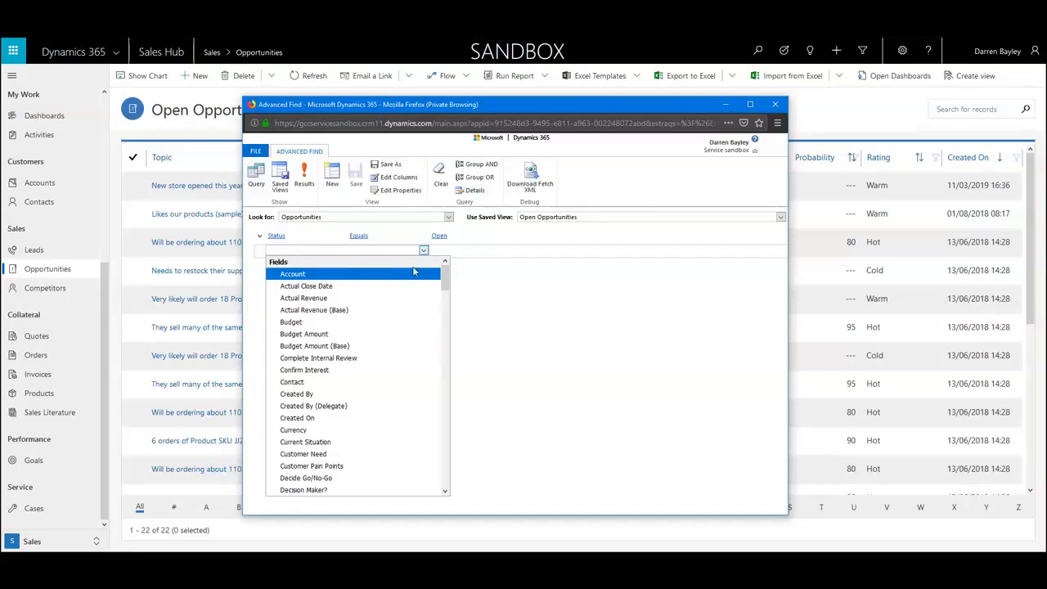
pyautogui.moveTo(447, 281); pyautogui.dragTo(444, 343)
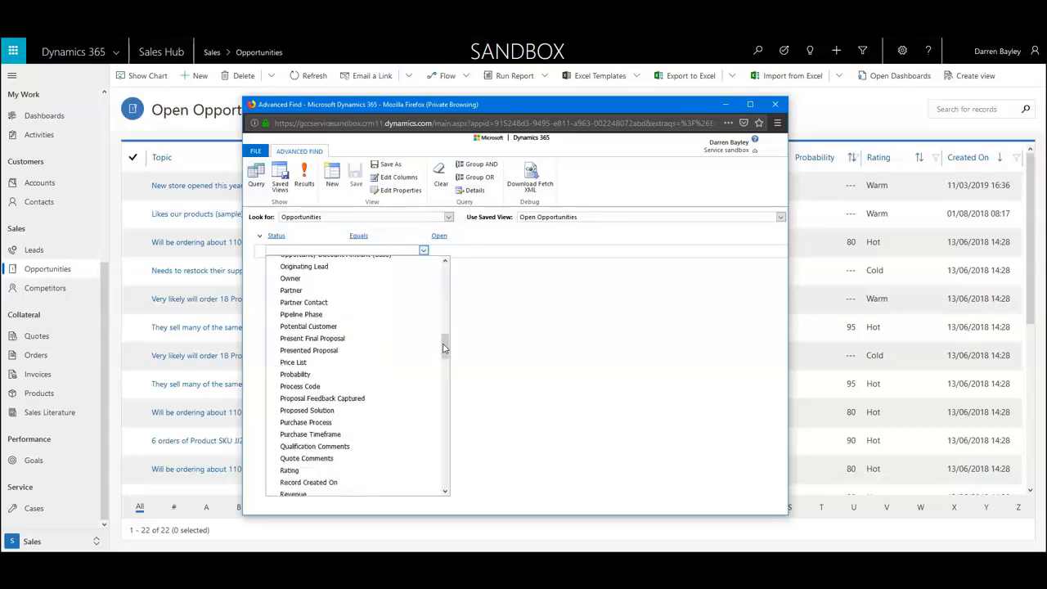
pyautogui.click(333, 375)
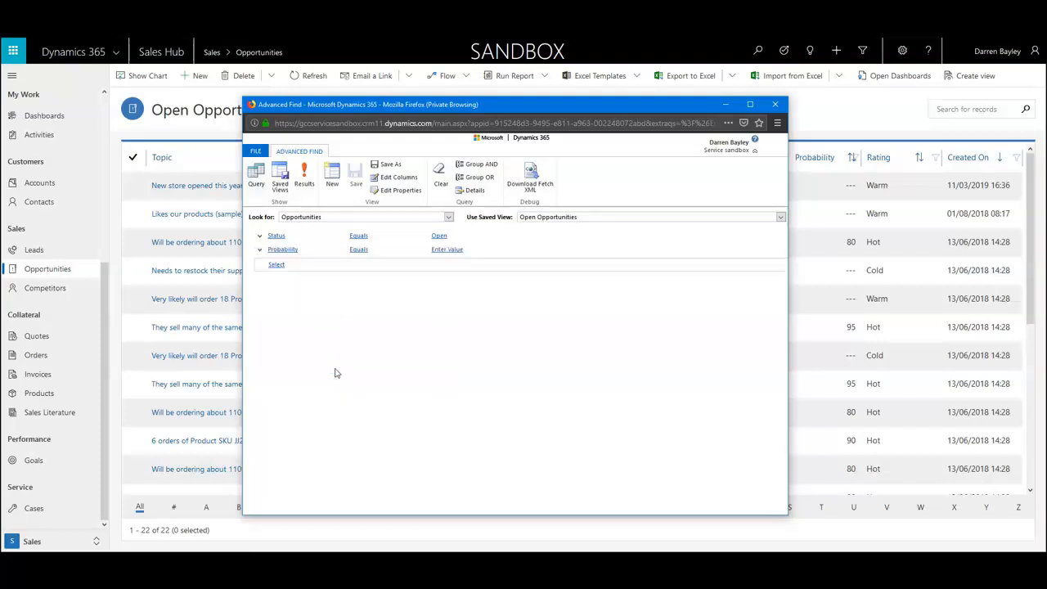
pyautogui.click(360, 249)
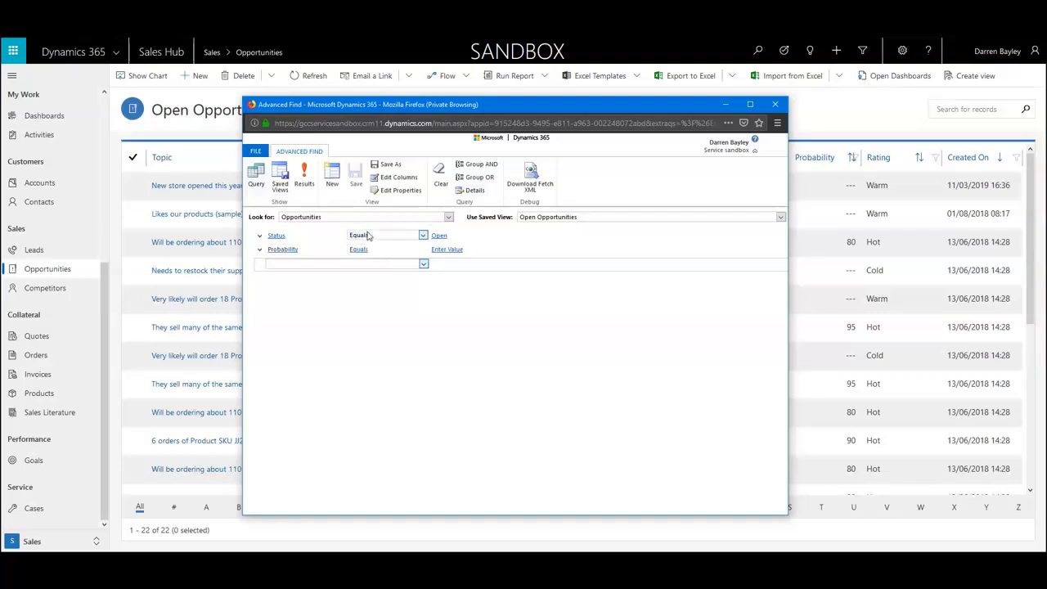
pyautogui.click(288, 254)
pyautogui.click(360, 250)
pyautogui.click(378, 255)
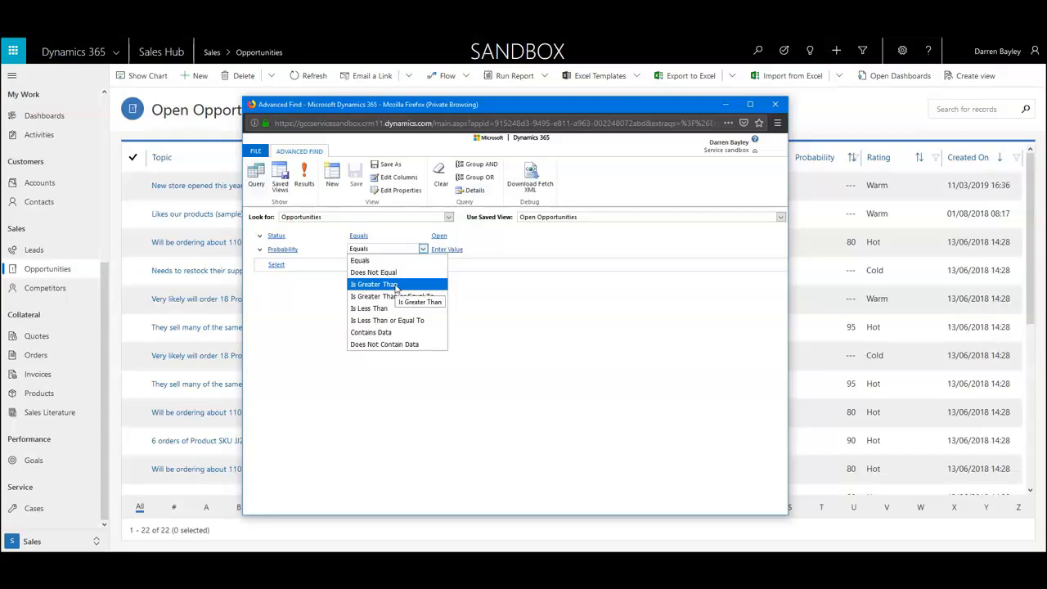
pyautogui.click(396, 286)
pyautogui.click(450, 250)
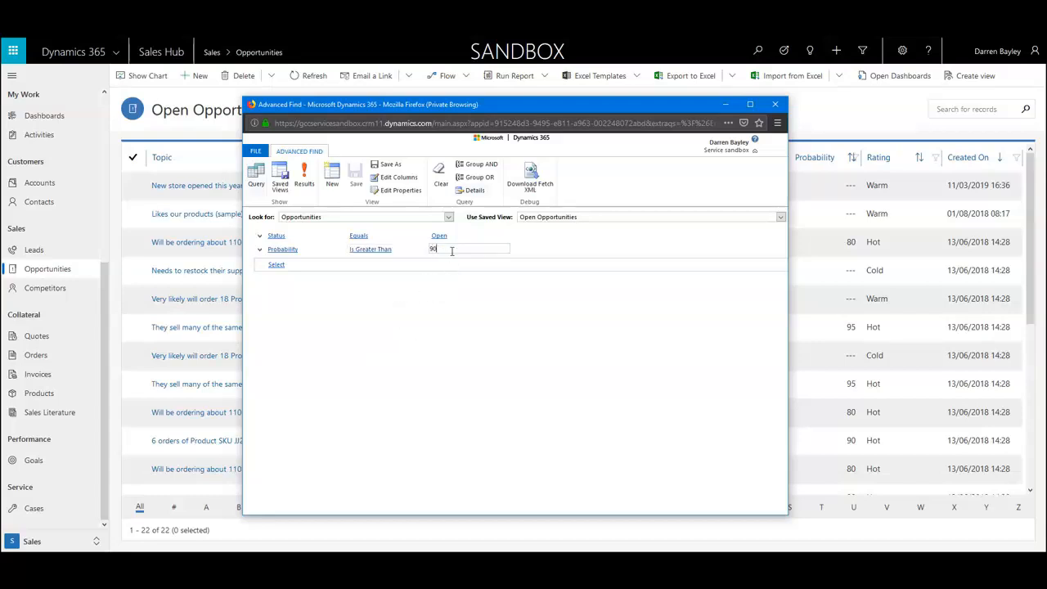
# Add an Est. Revenue Is Greater Than 20,000.00 condition, preview the query results, and return to the criteria.
pyautogui.click(277, 264)
pyautogui.click(319, 266)
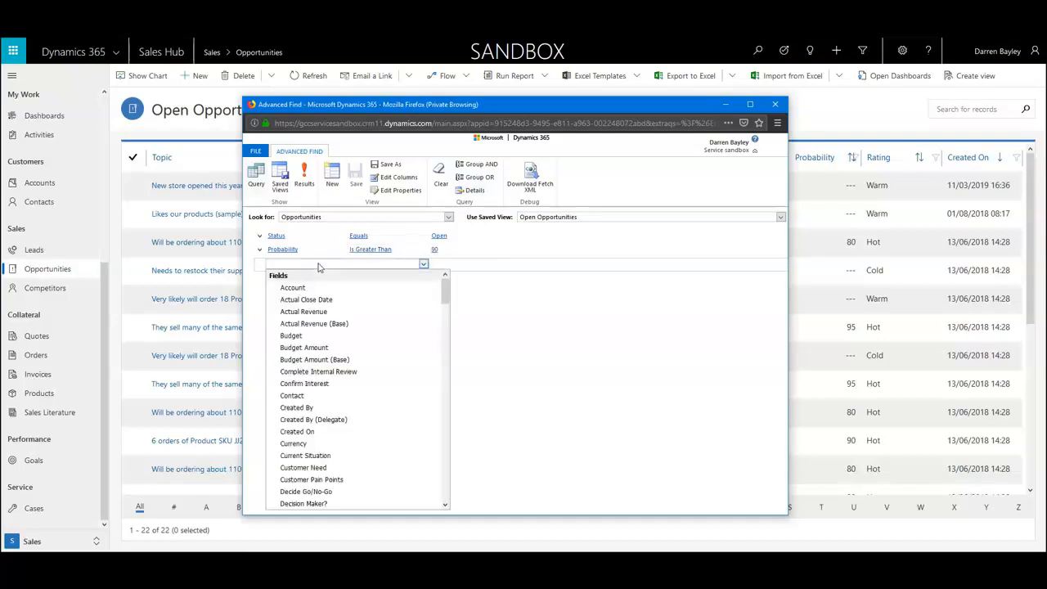
pyautogui.moveTo(446, 294); pyautogui.dragTo(446, 313)
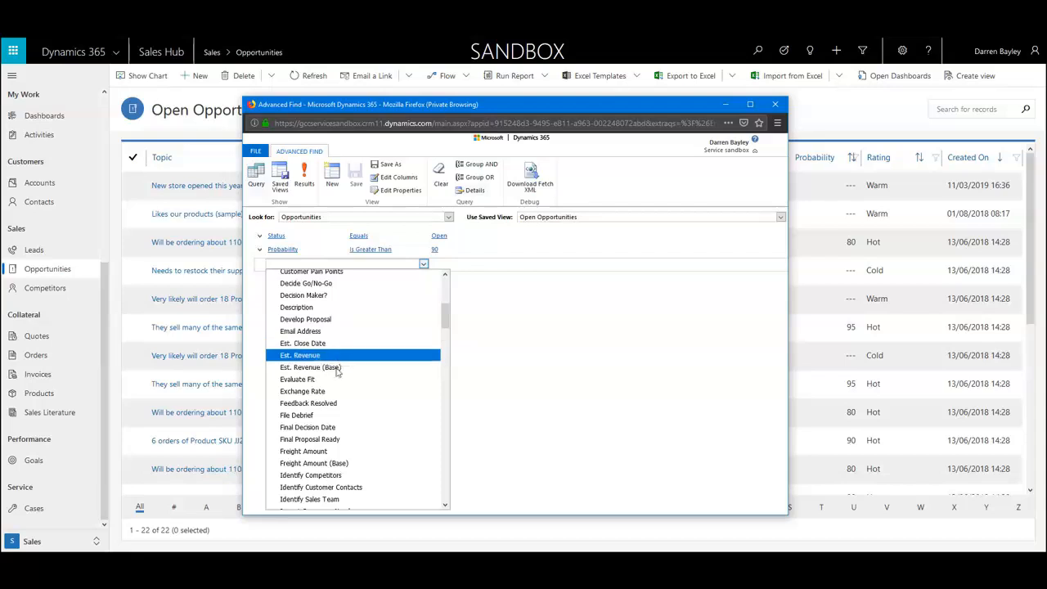
pyautogui.click(345, 356)
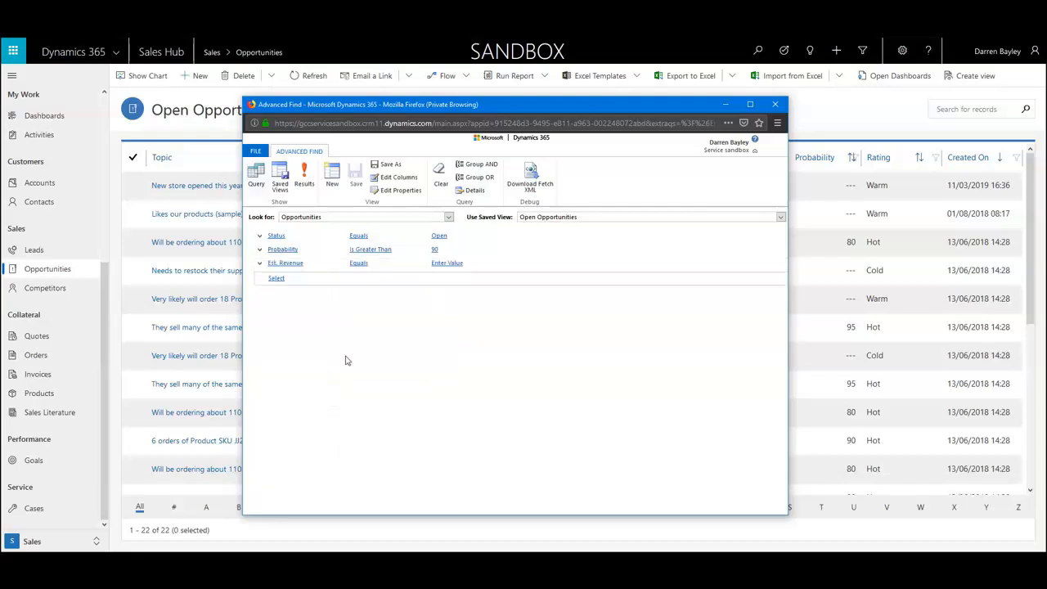
pyautogui.click(391, 262)
pyautogui.click(397, 297)
pyautogui.click(447, 262)
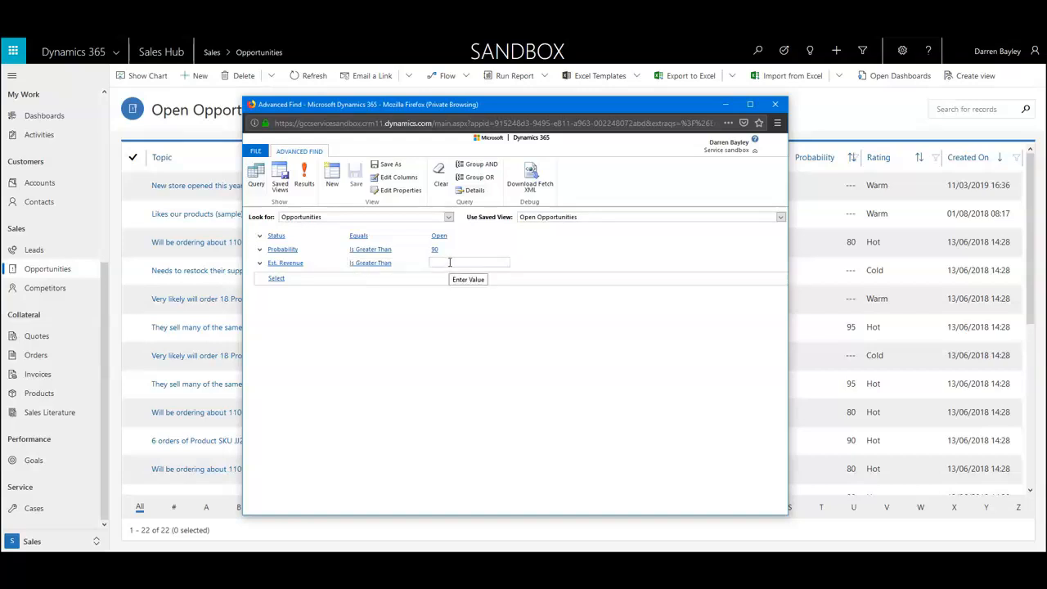
pyautogui.press('Tab')
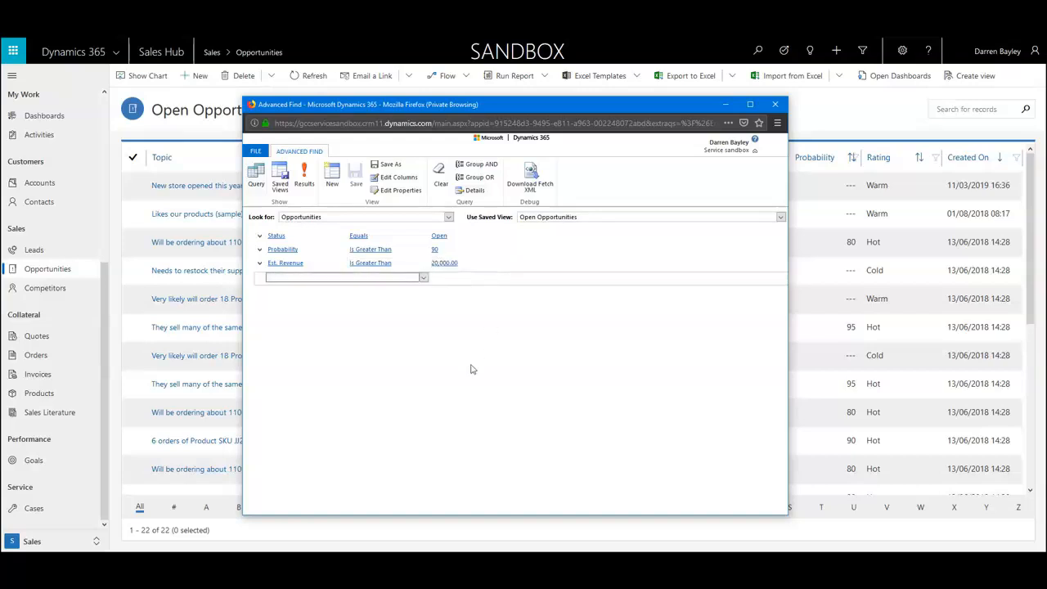
pyautogui.click(305, 184)
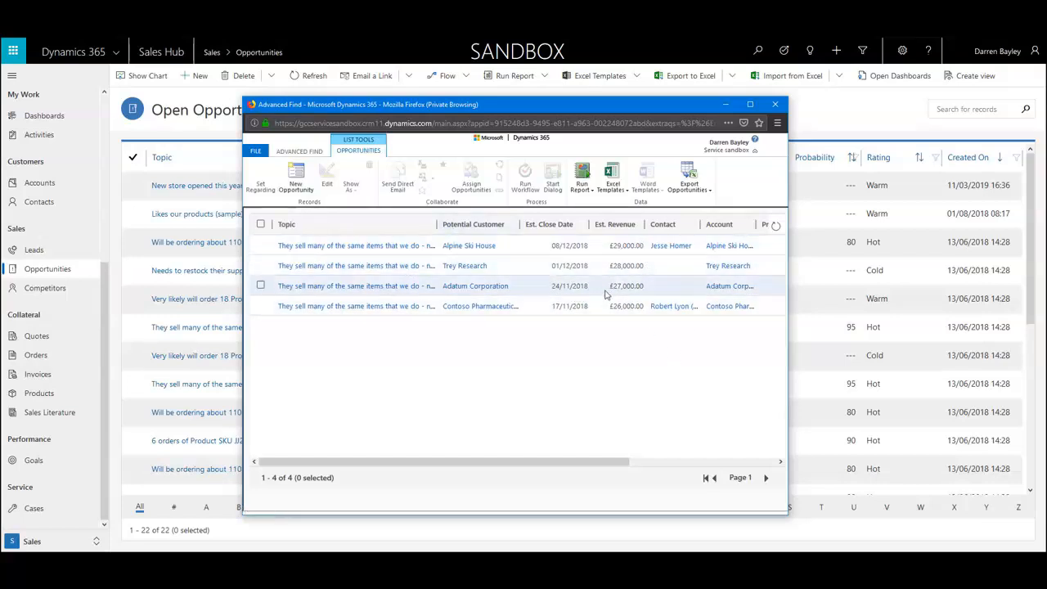
pyautogui.click(301, 156)
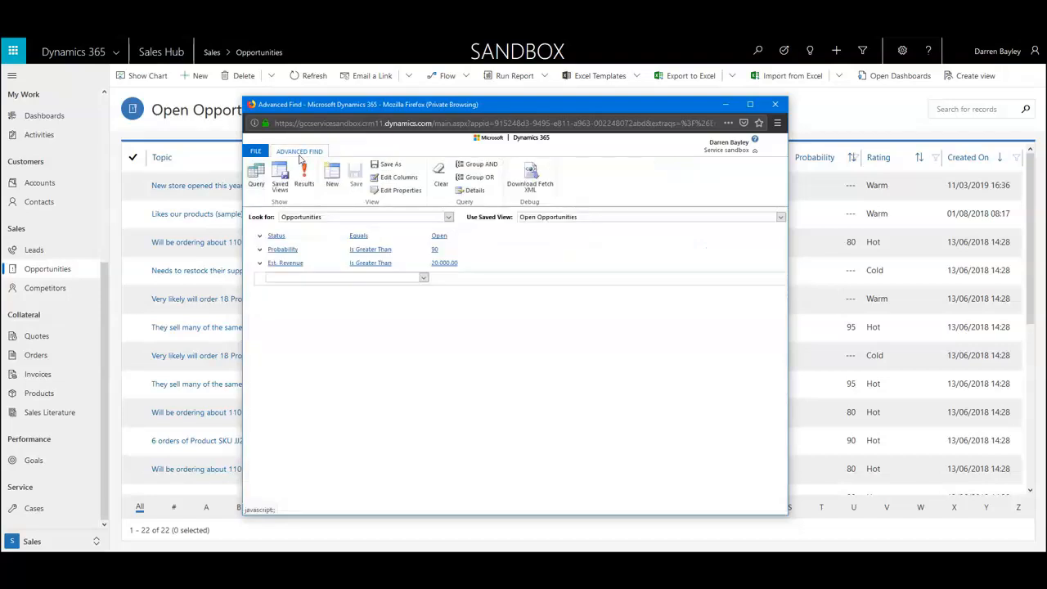
# Add a condition that the Est. Close Date falls within the Next X Months, with the value 3.
pyautogui.click(311, 280)
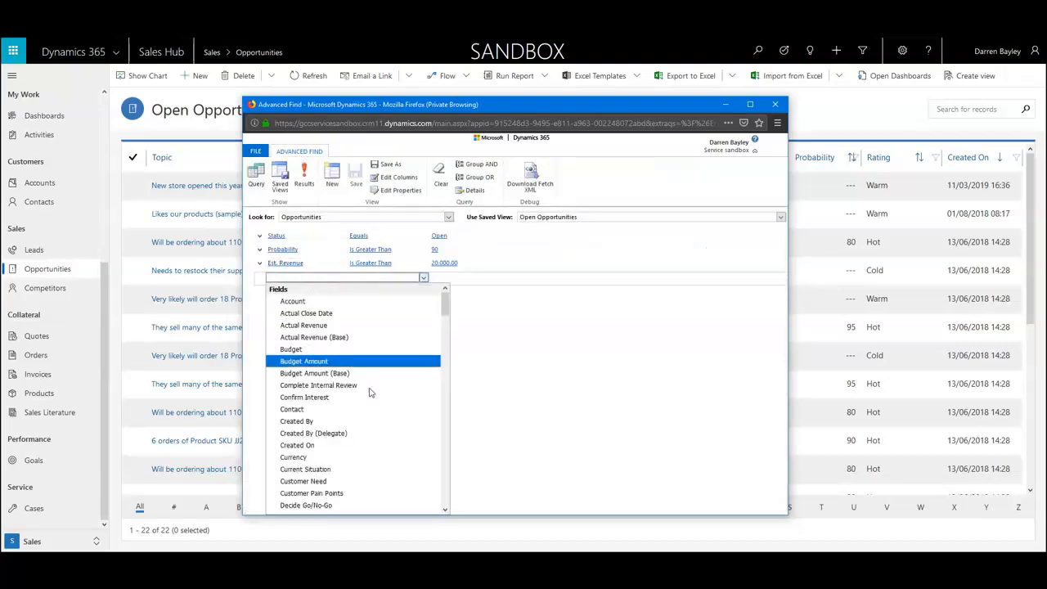
pyautogui.moveTo(446, 304); pyautogui.dragTo(447, 319)
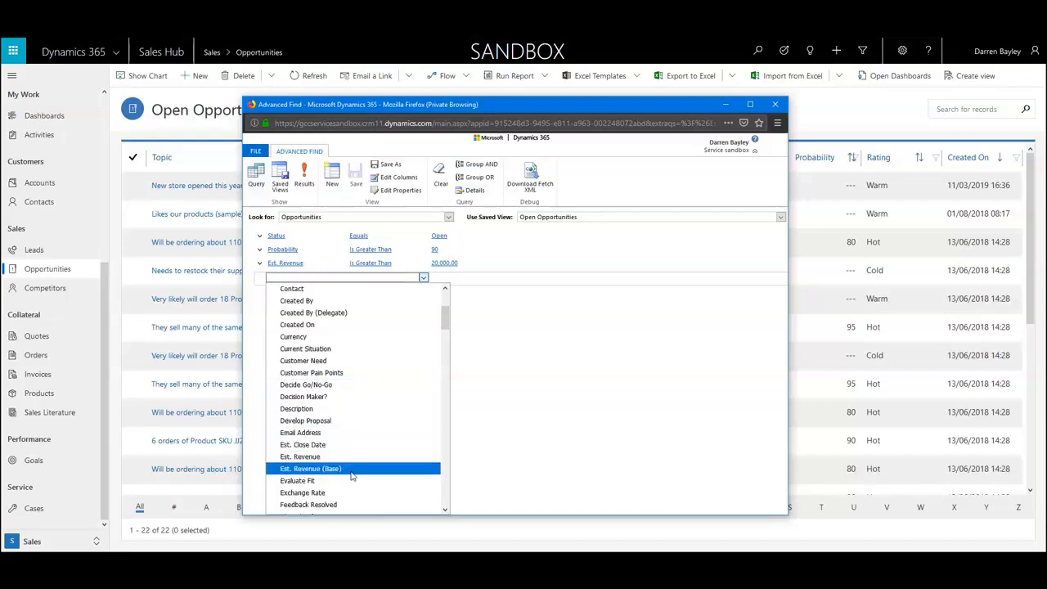
pyautogui.click(360, 445)
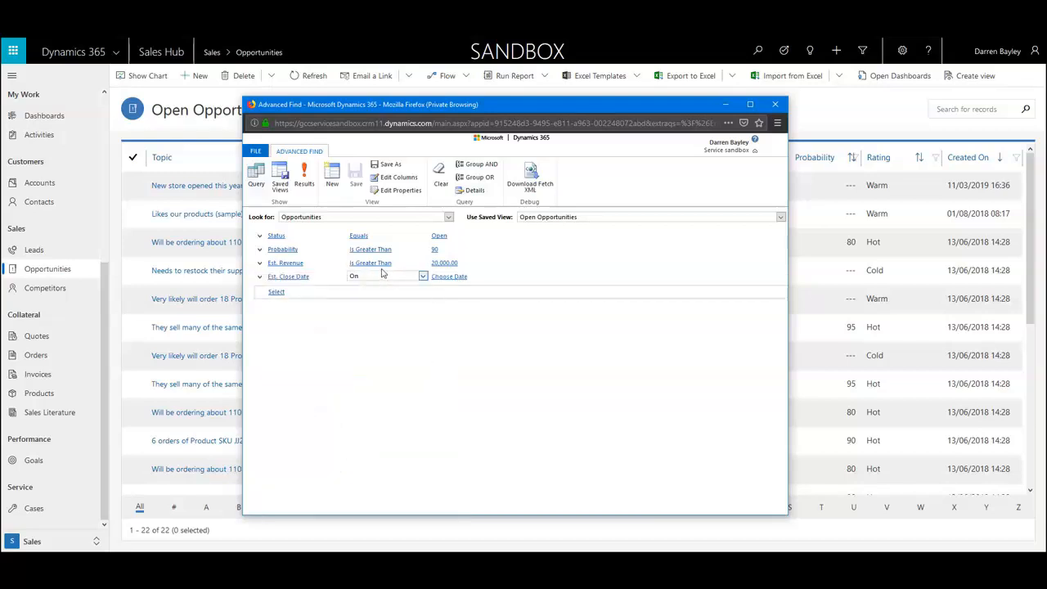
pyautogui.click(374, 281)
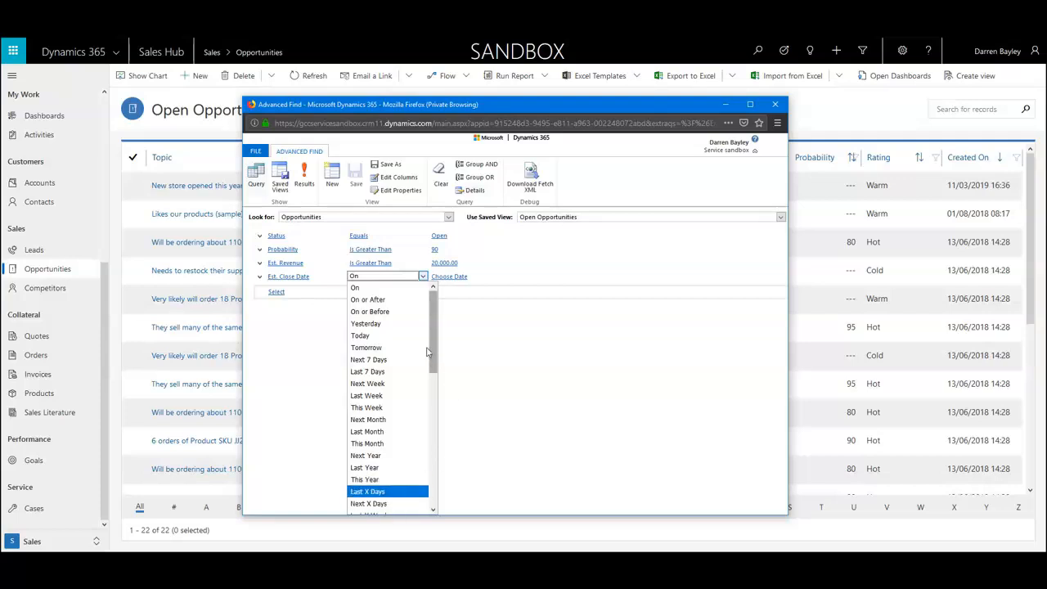
pyautogui.scroll(-2, 393, 347)
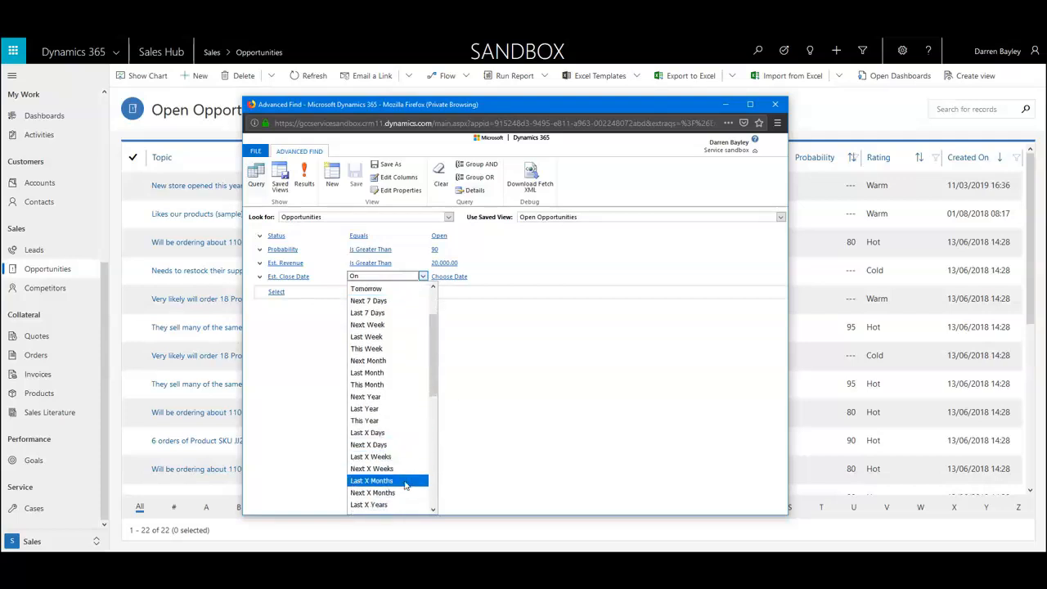
pyautogui.click(452, 274)
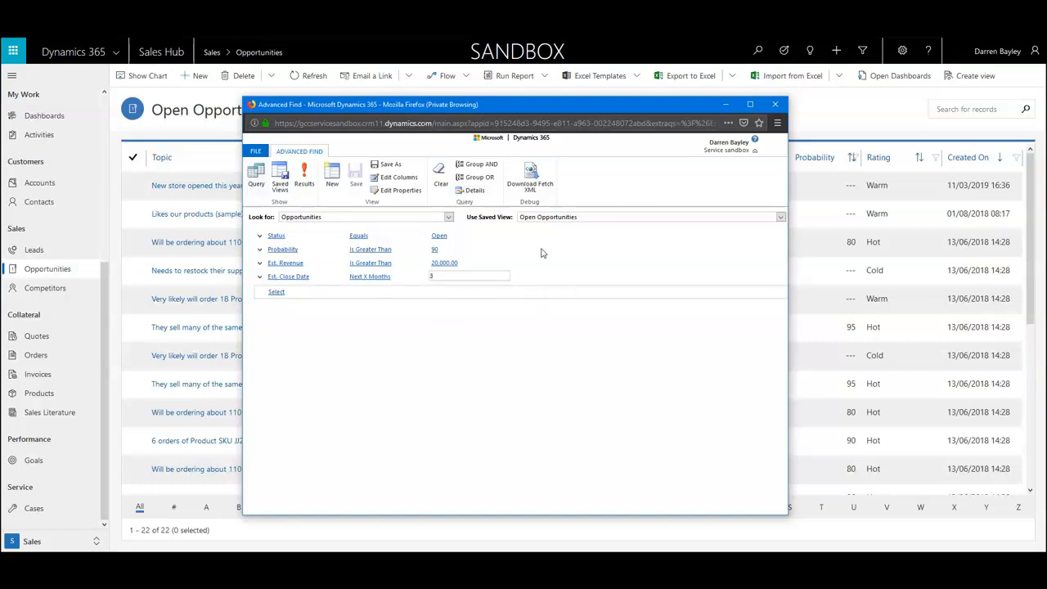
# Delete the Est. Close Date condition from the query.
pyautogui.click(260, 277)
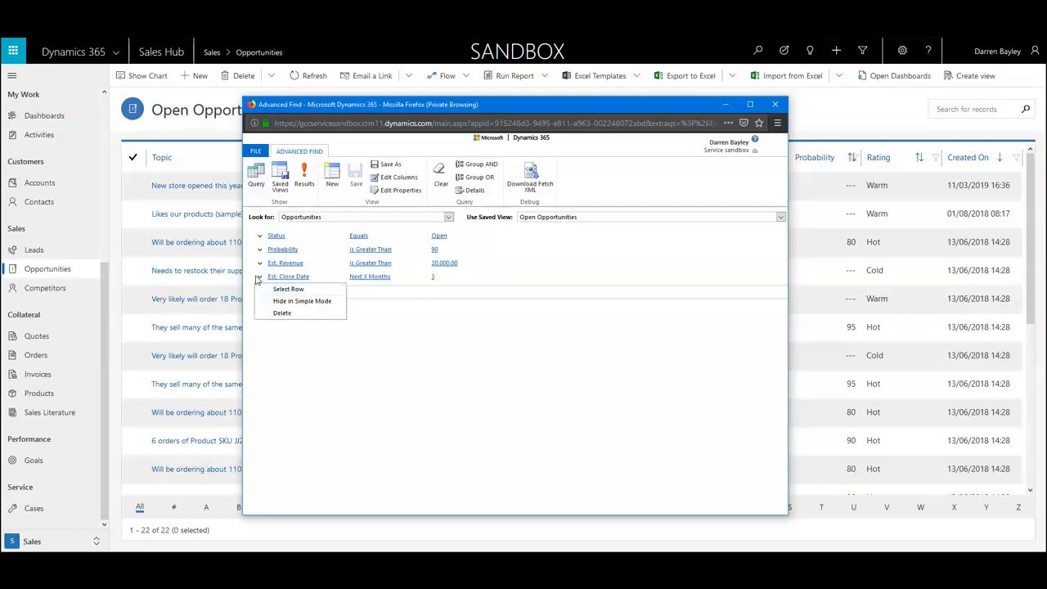
pyautogui.click(300, 316)
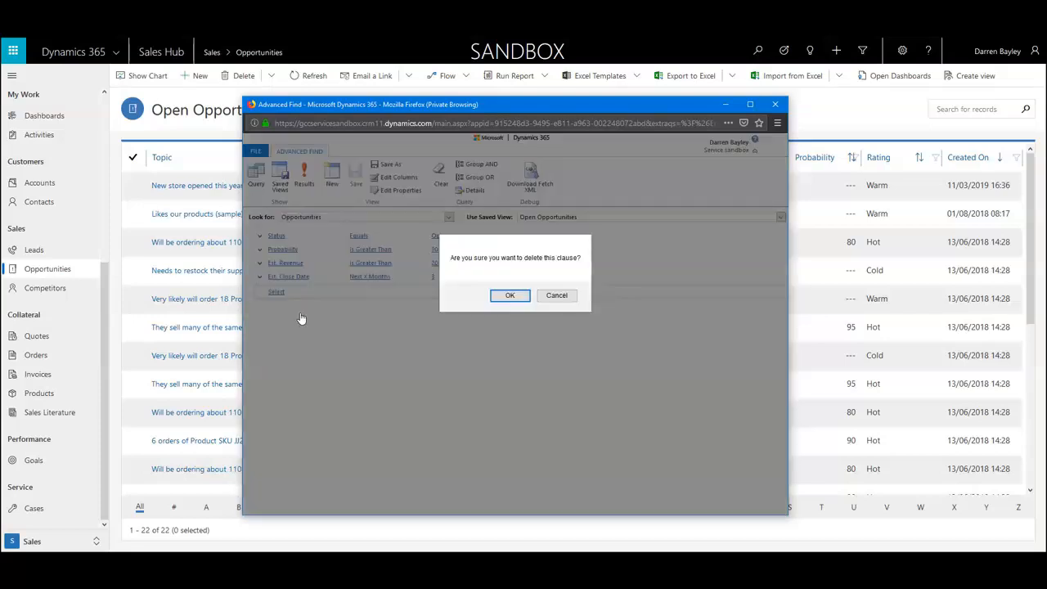
pyautogui.click(507, 295)
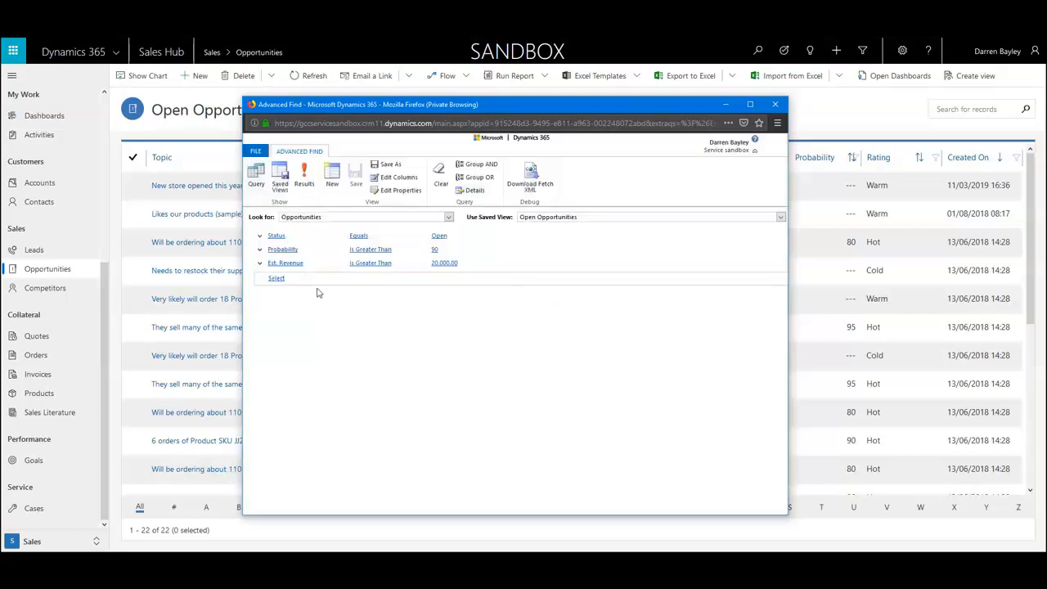
# Run the query to examine the matching opportunities and their columns, and return to the criteria.
pyautogui.click(470, 249)
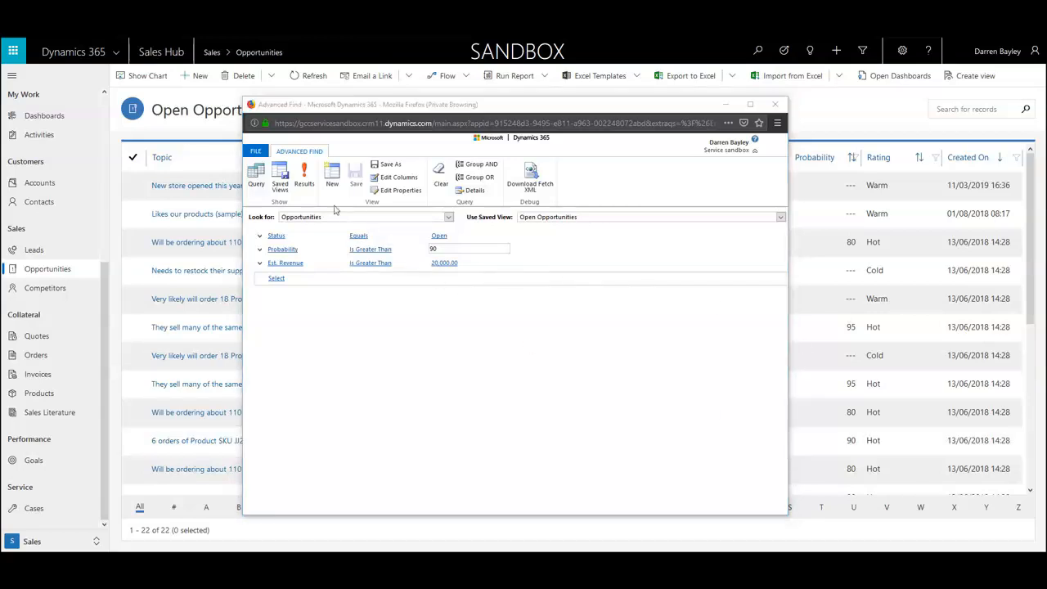
pyautogui.click(307, 181)
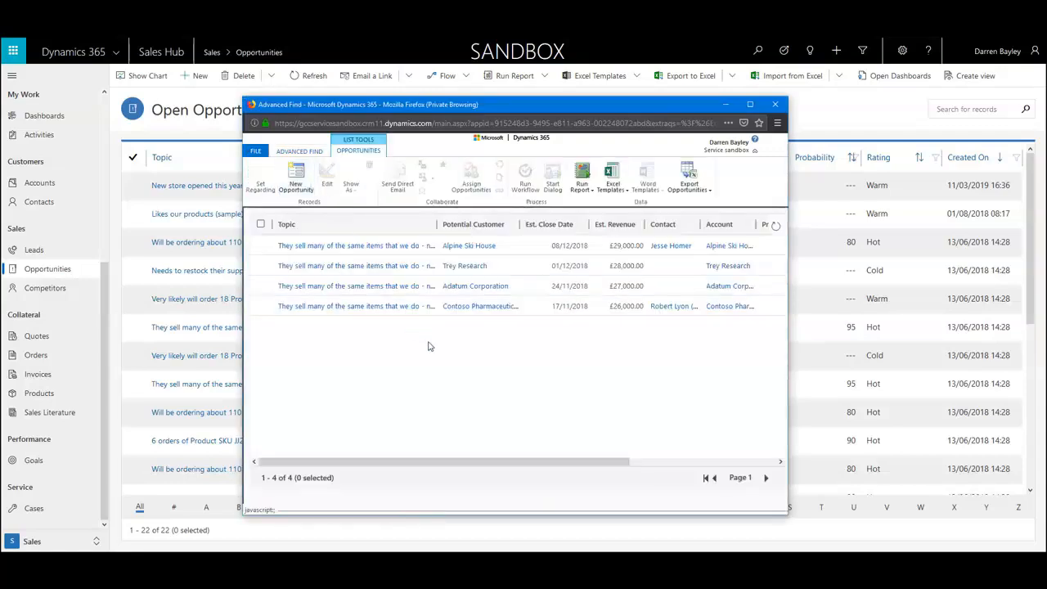
pyautogui.moveTo(557, 458); pyautogui.dragTo(437, 467)
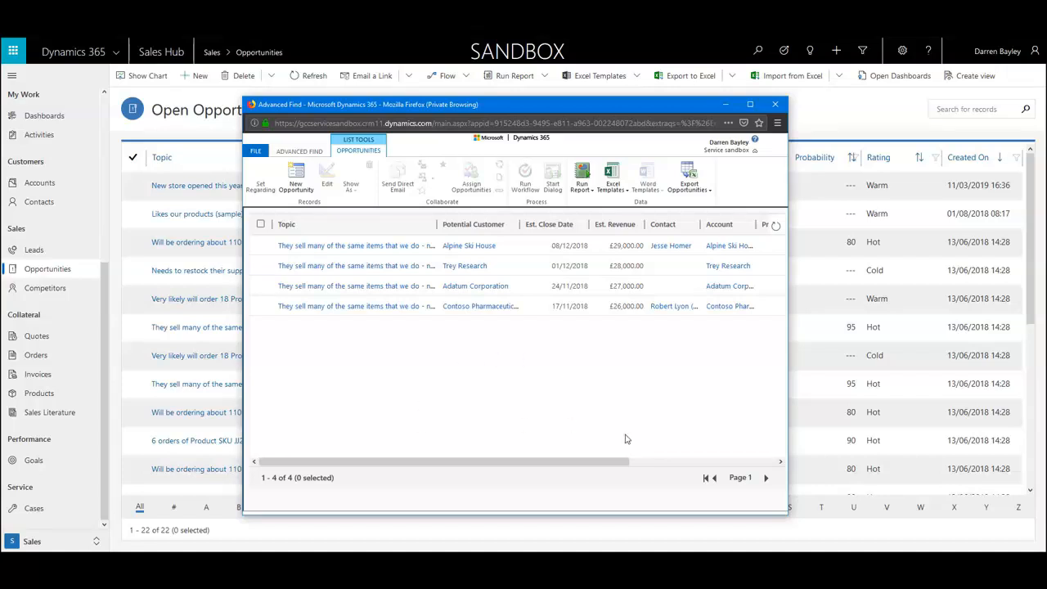
pyautogui.click(301, 153)
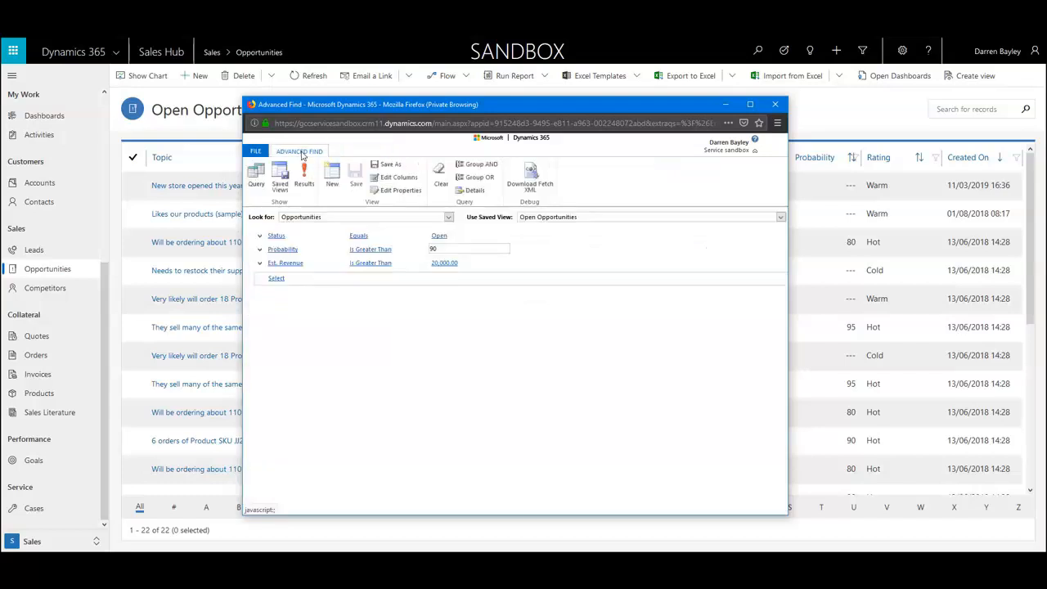
# In the view's column layout, move Potential Customer ahead of Topic and set its width to 200px.
pyautogui.click(392, 180)
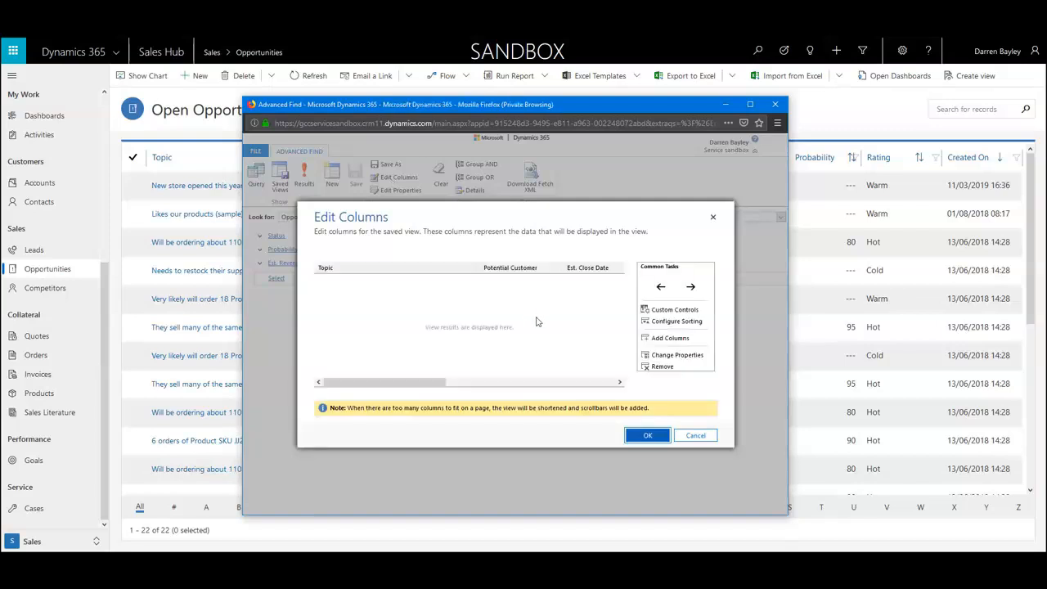
pyautogui.click(518, 275)
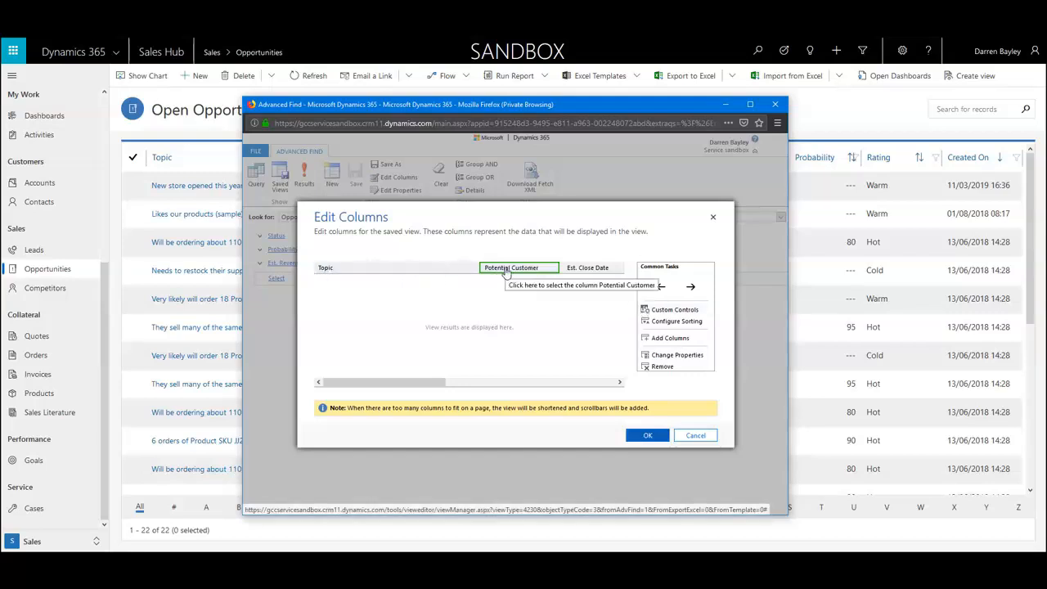
pyautogui.click(661, 286)
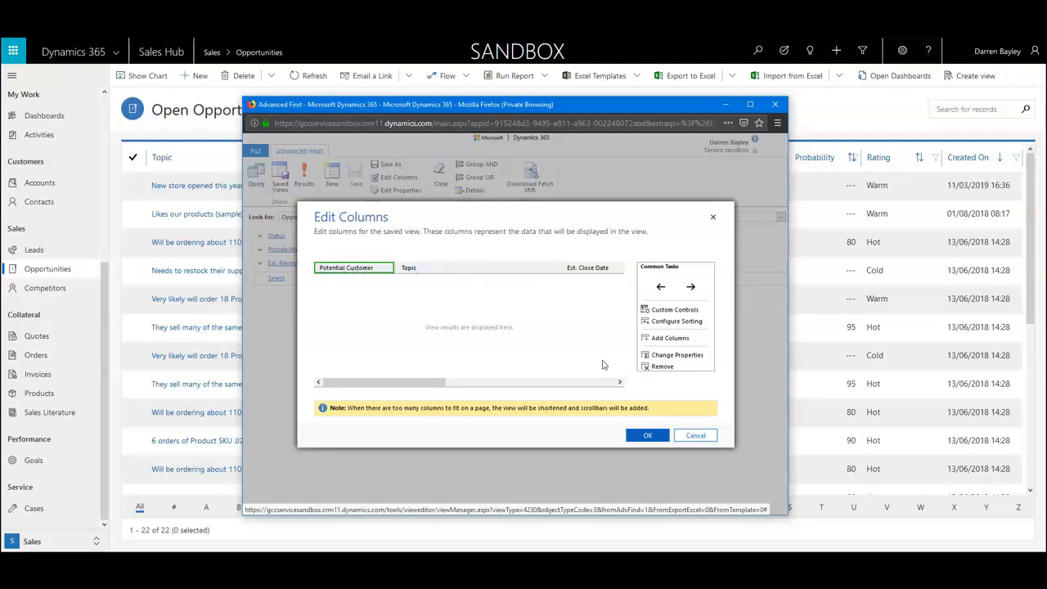
pyautogui.click(672, 355)
pyautogui.click(582, 402)
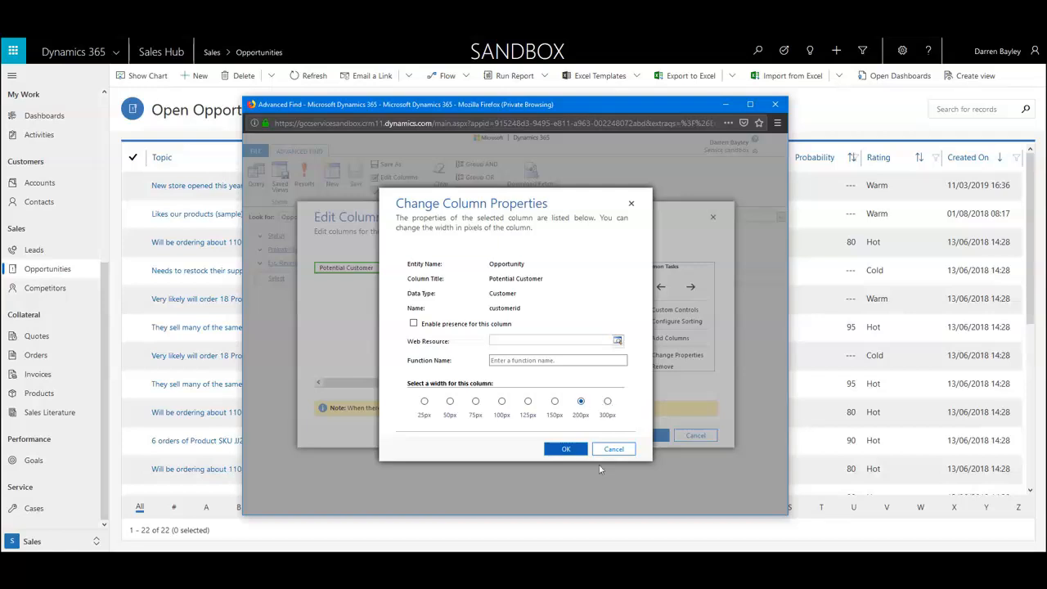
pyautogui.click(574, 449)
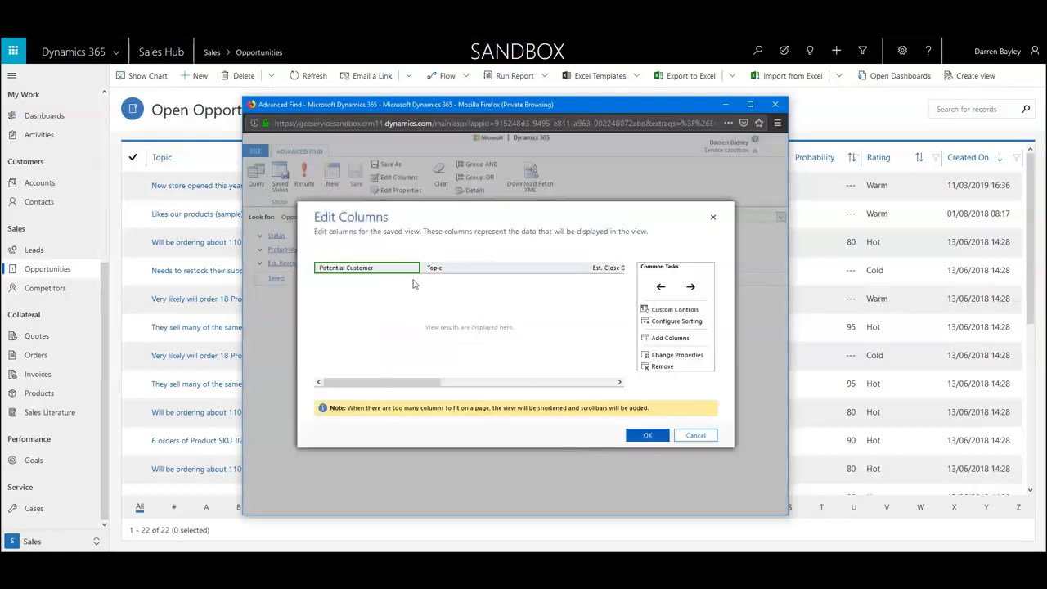
# Set the Topic column's width to 200px.
pyautogui.doubleClick(507, 273)
pyautogui.click(580, 387)
pyautogui.click(570, 449)
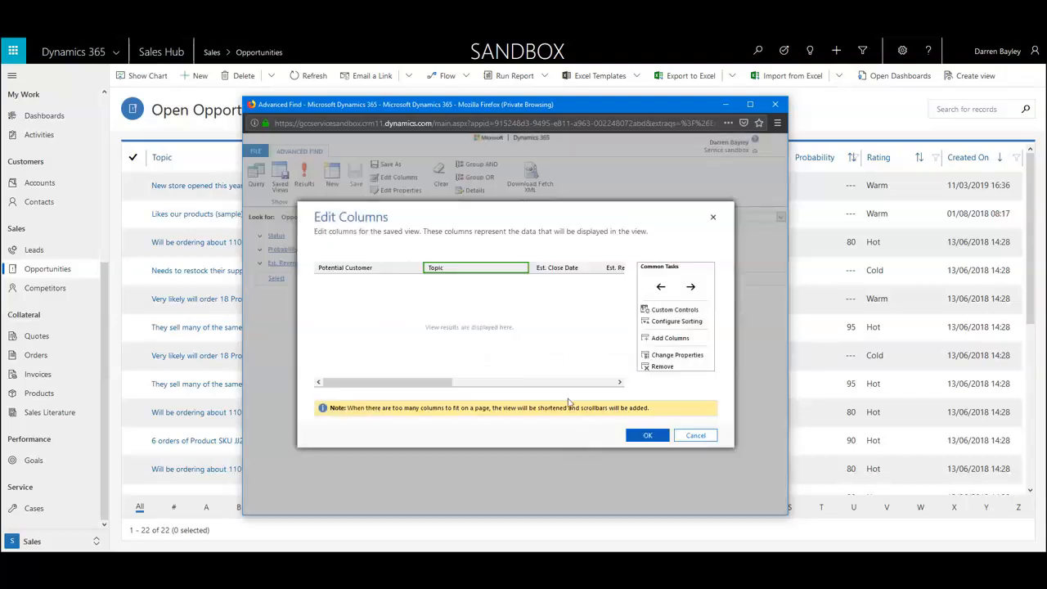
pyautogui.moveTo(420, 382)
pyautogui.mouseDown()
pyautogui.moveTo(491, 388)
pyautogui.moveTo(415, 387)
pyautogui.mouseUp()
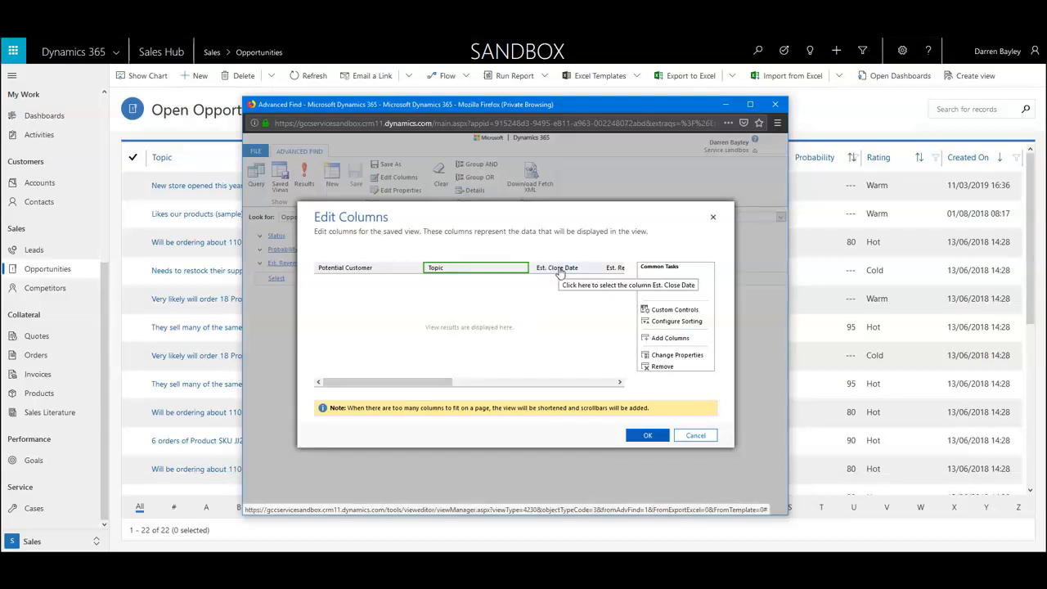
# Configure the default sorting by Est. Close Date ascending, then by Est. Revenue ascending.
pyautogui.click(676, 321)
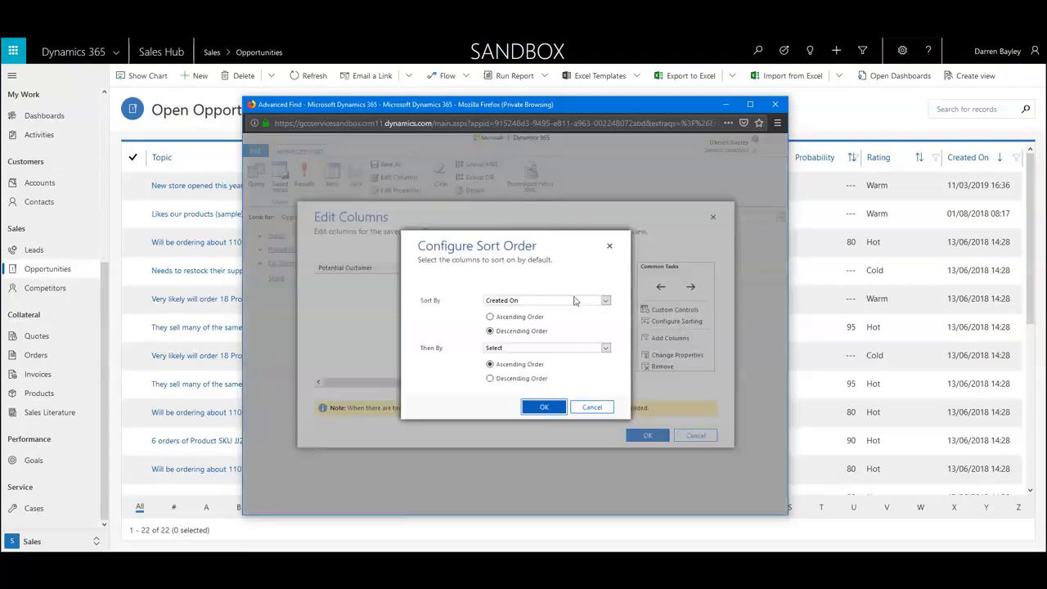
pyautogui.click(529, 301)
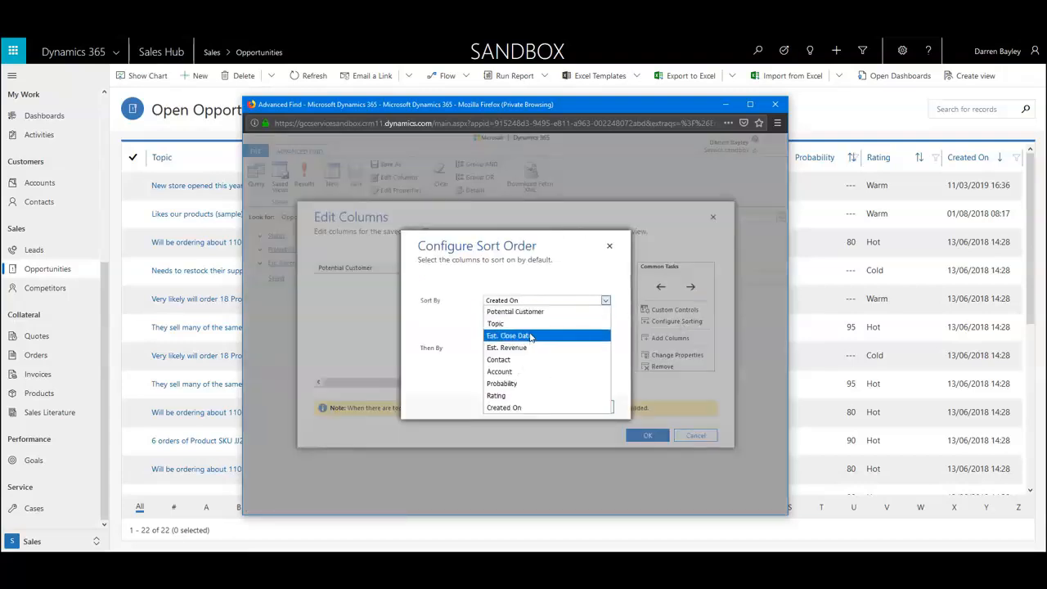
pyautogui.click(531, 337)
pyautogui.click(517, 318)
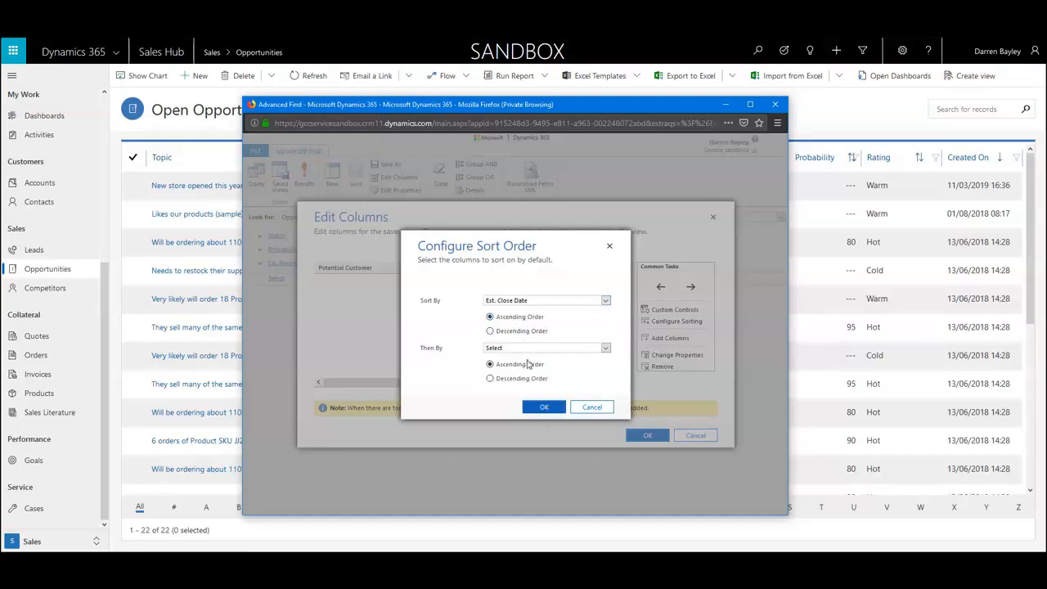
pyautogui.click(536, 349)
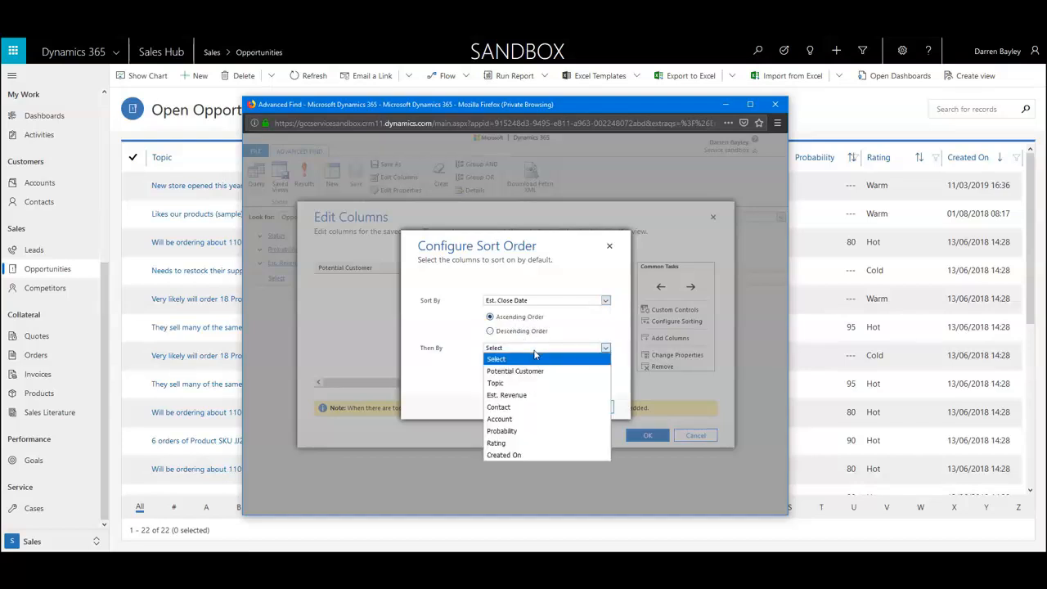
pyautogui.click(534, 396)
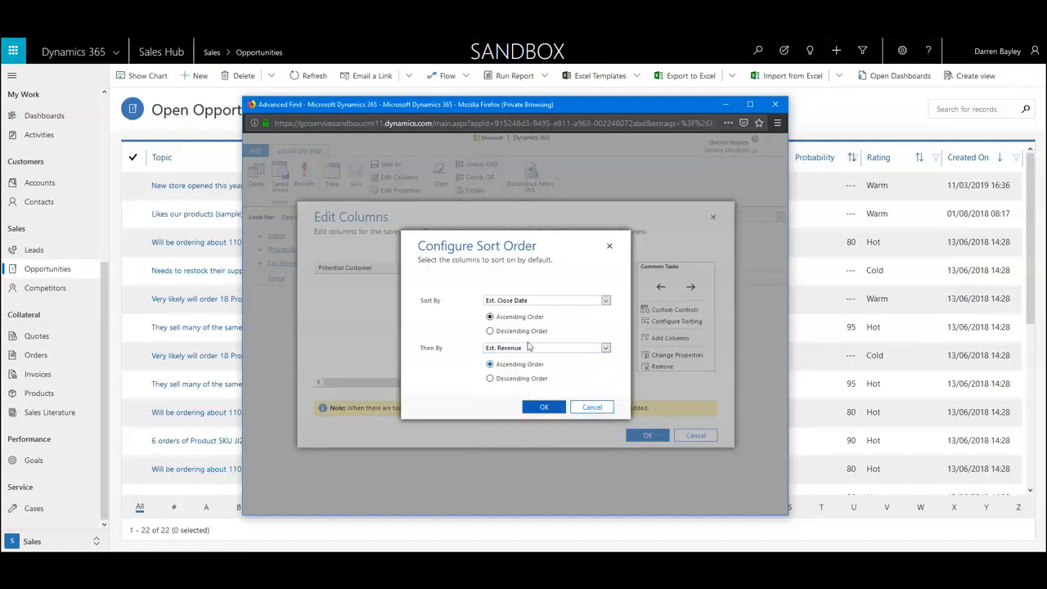
pyautogui.click(544, 407)
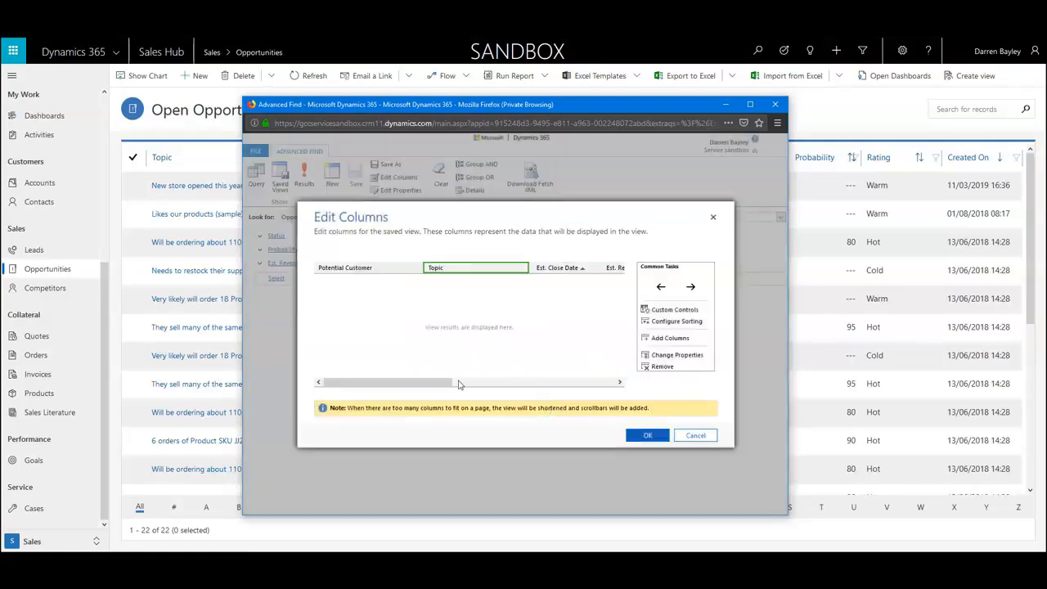
# Remove the Contact and Account columns from the view and apply the column changes.
pyautogui.moveTo(442, 384); pyautogui.dragTo(581, 385)
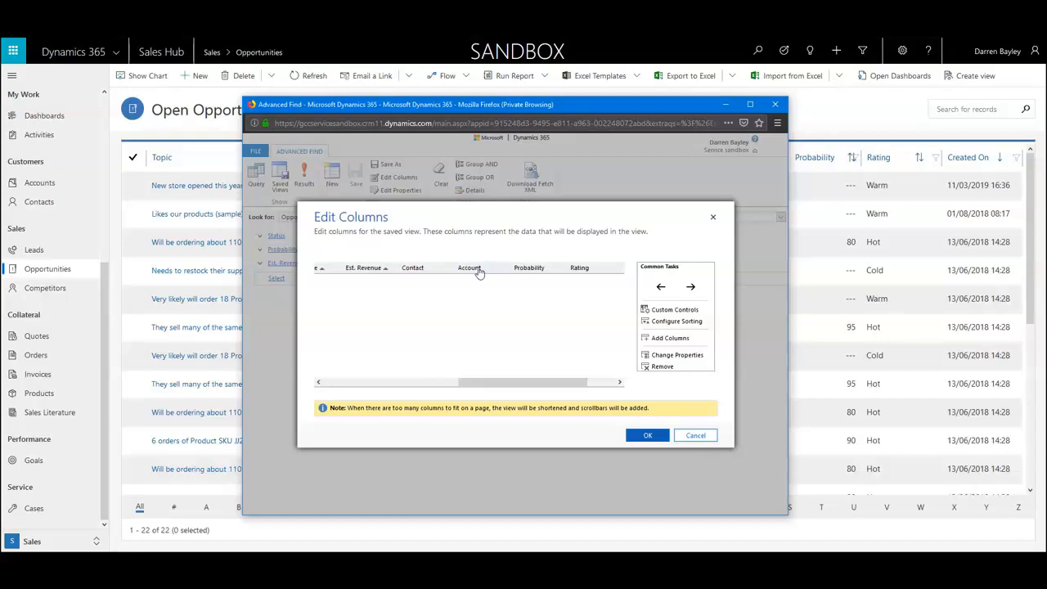
pyautogui.click(422, 276)
pyautogui.click(663, 367)
pyautogui.click(508, 295)
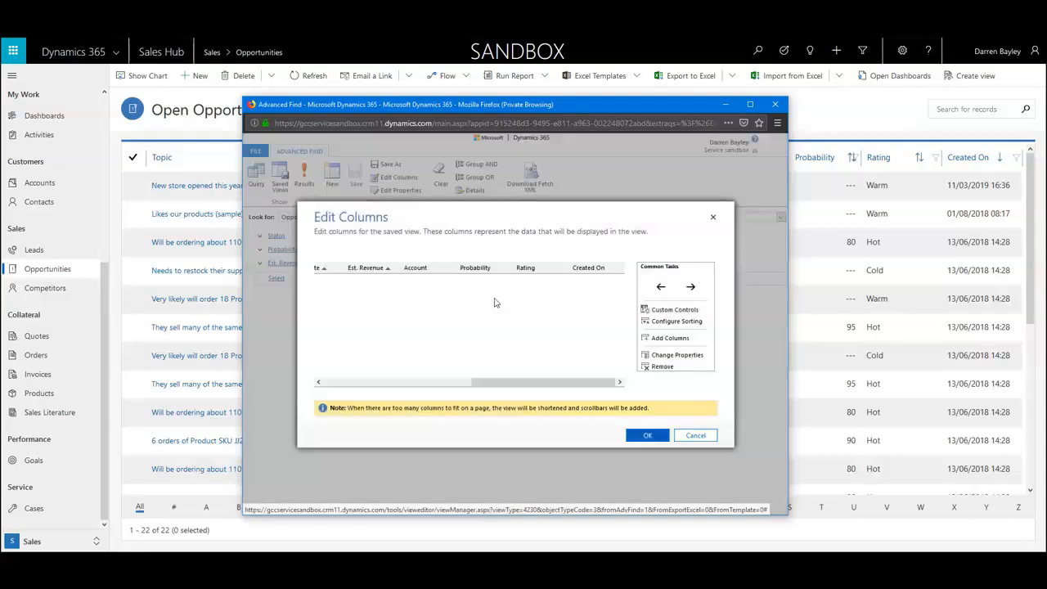
pyautogui.click(434, 272)
pyautogui.click(669, 370)
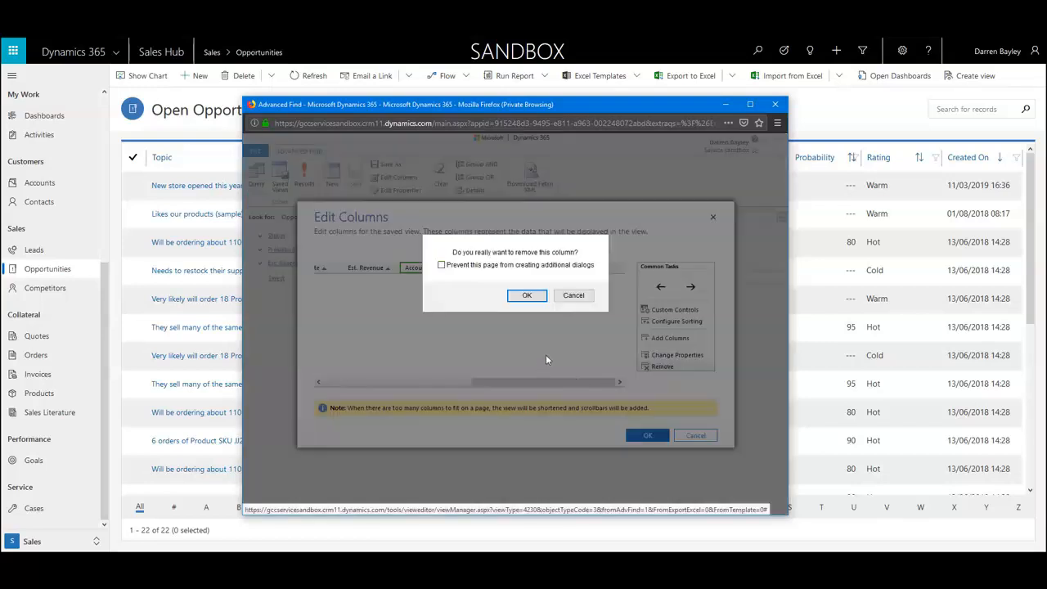
pyautogui.click(528, 295)
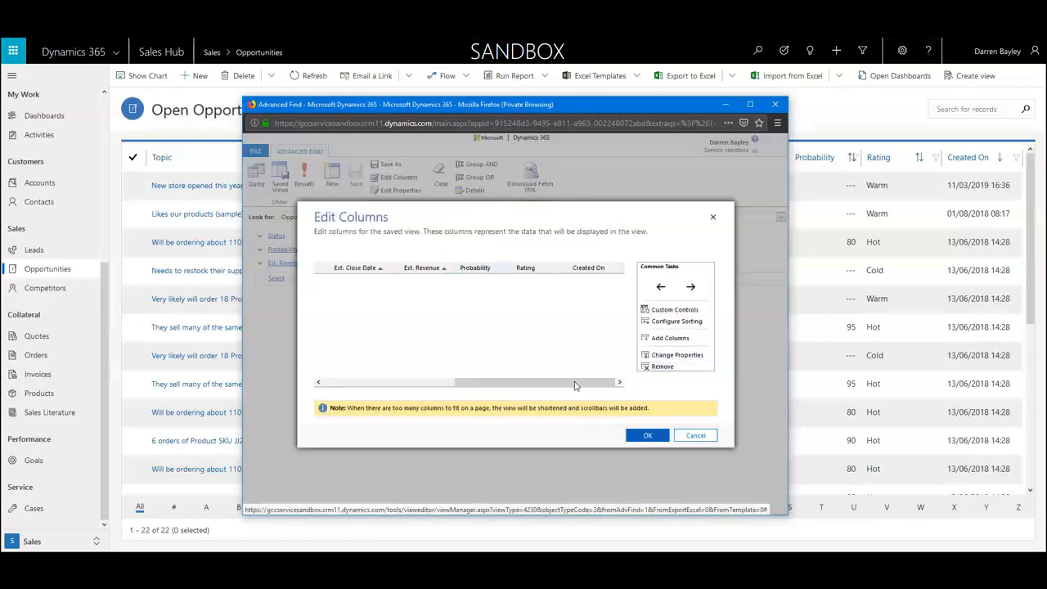
pyautogui.moveTo(600, 382); pyautogui.dragTo(466, 390)
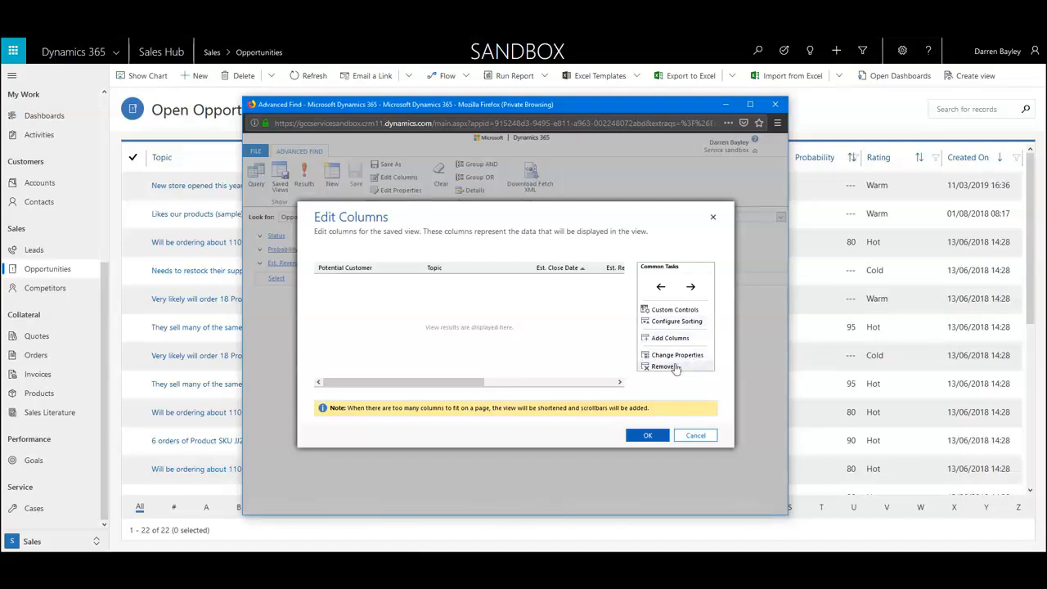
pyautogui.click(385, 272)
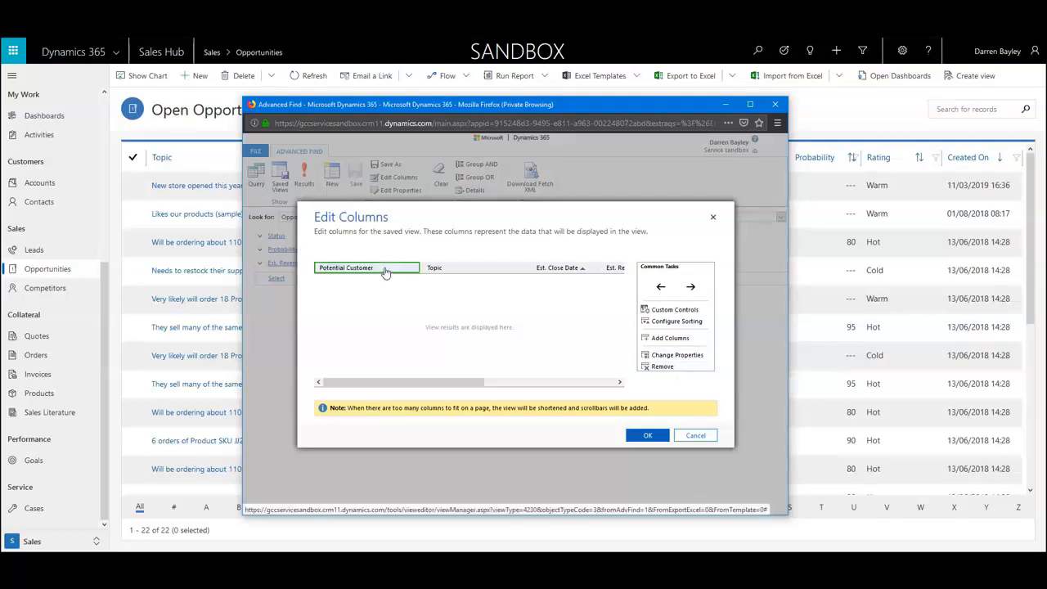
pyautogui.click(649, 440)
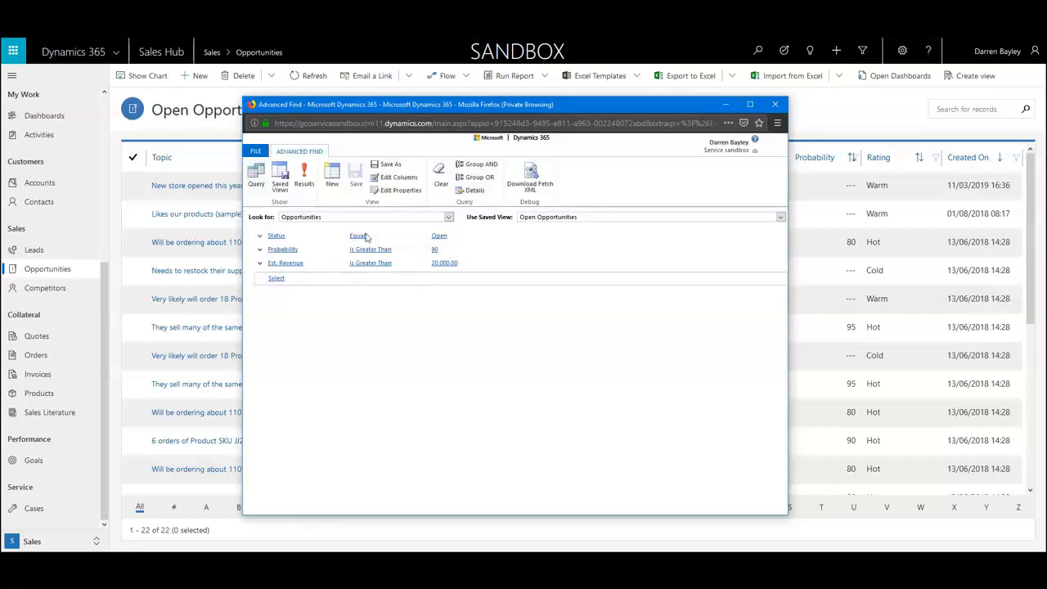
# Preview the query results with the edited columns and sorting, and return to the criteria.
pyautogui.click(303, 175)
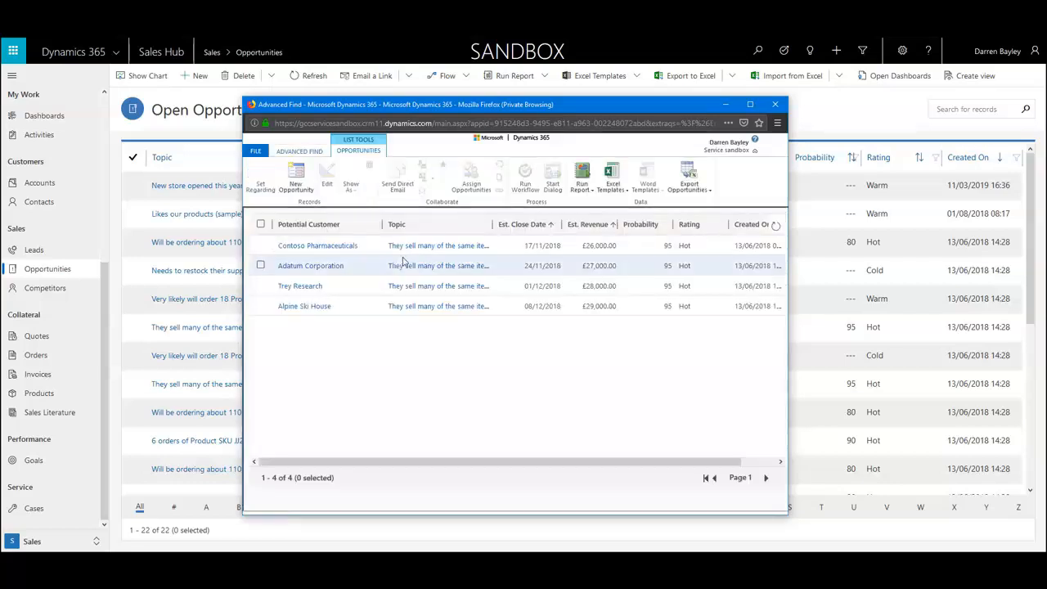
pyautogui.moveTo(661, 462); pyautogui.dragTo(351, 461)
pyautogui.click(299, 151)
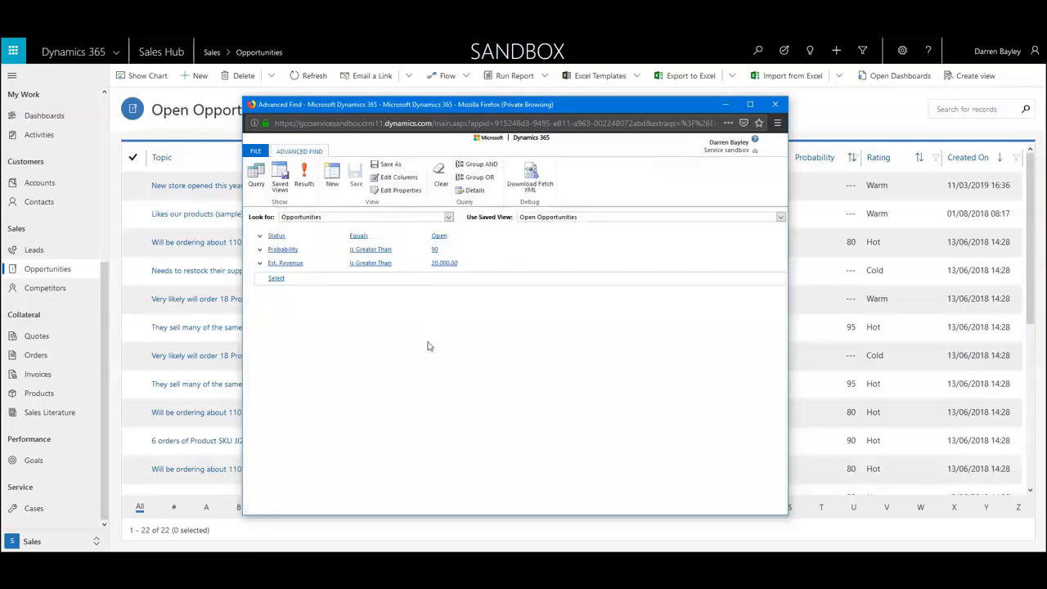
# Save the query as a new view named "Open Opportunities > 90 Probability > 20k".
pyautogui.click(390, 166)
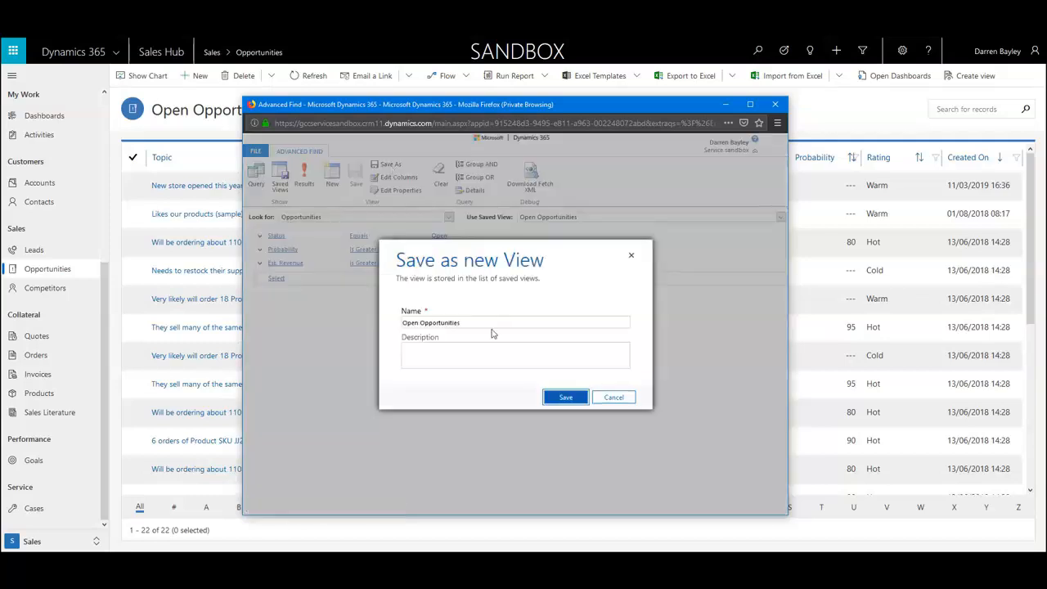
pyautogui.click(481, 322)
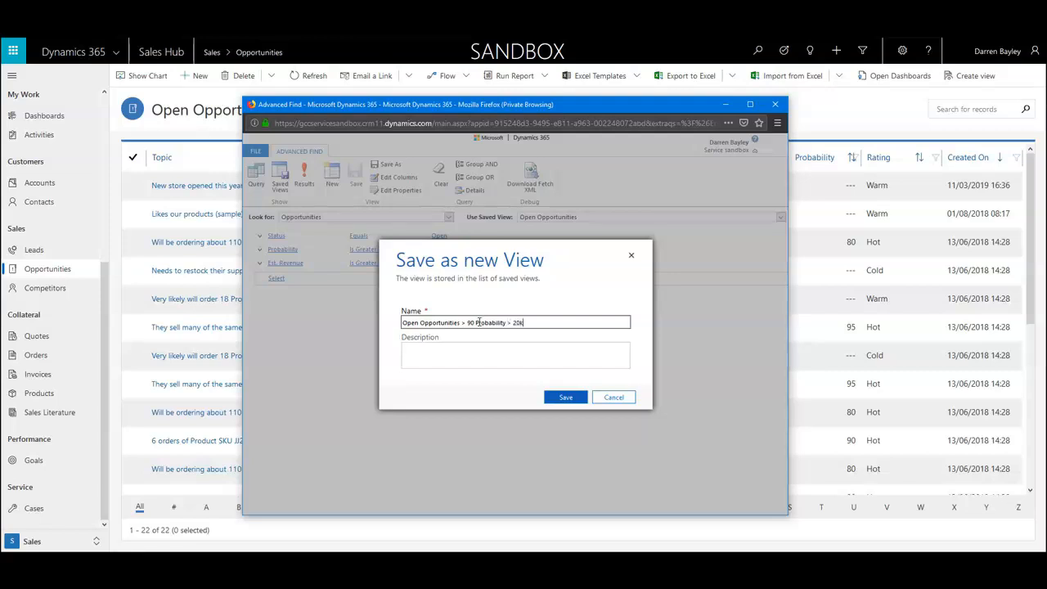
pyautogui.click(576, 399)
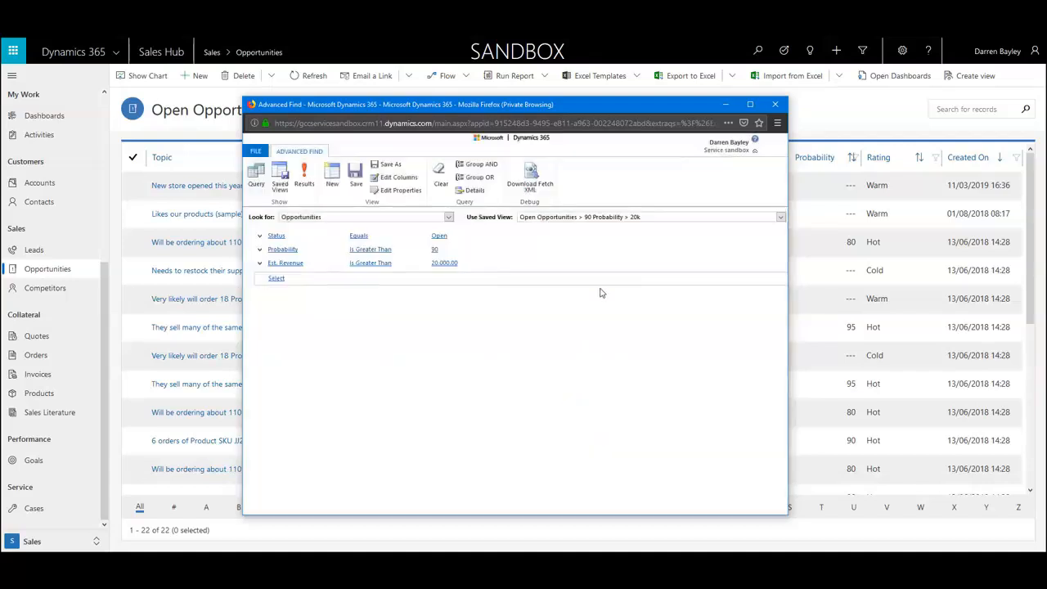
# Close Advanced Find and switch the opportunities list to the personal view "Open Opportunities > 90 Probability > 20k".
pyautogui.click(777, 106)
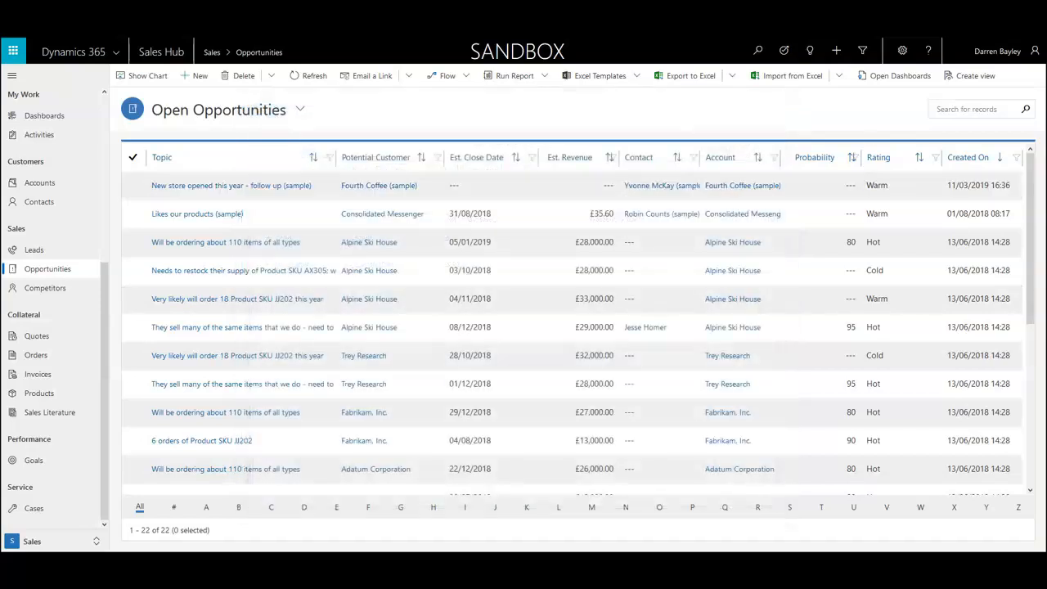
pyautogui.click(301, 114)
pyautogui.moveTo(303, 143); pyautogui.dragTo(292, 245)
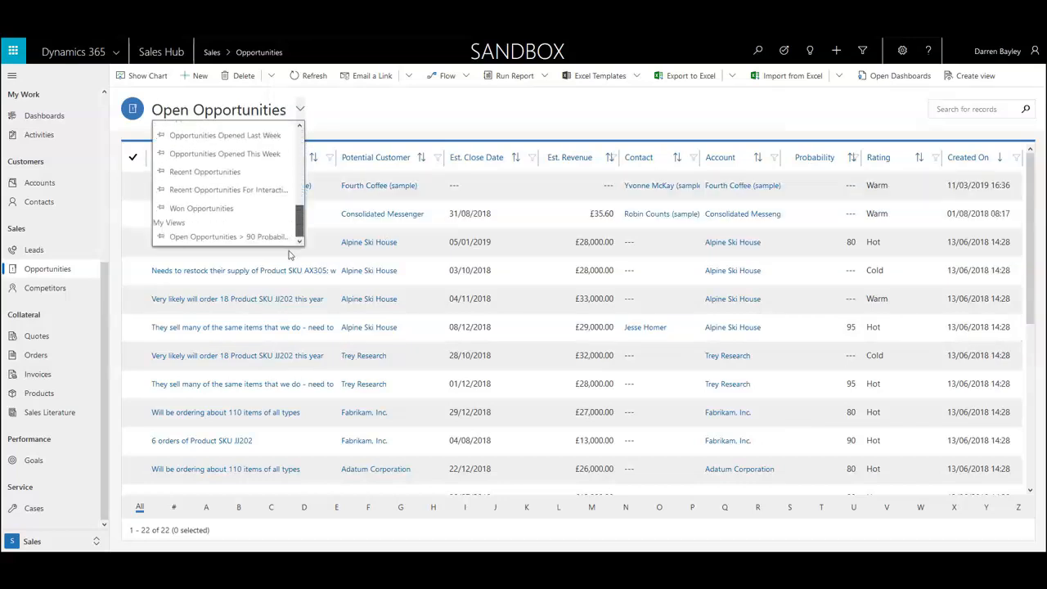
pyautogui.click(160, 238)
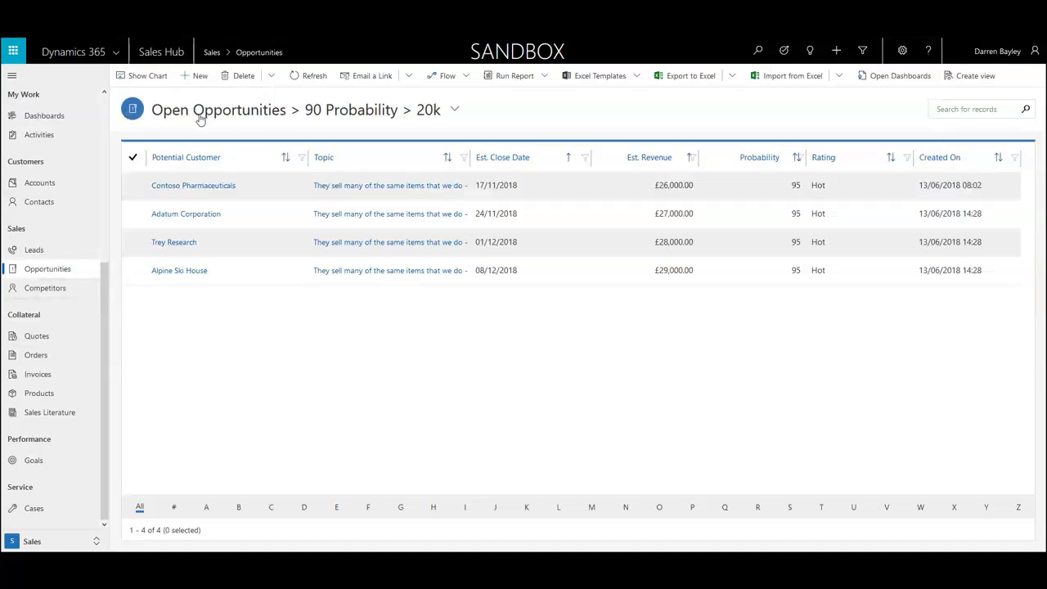
# Open Advanced Find again from the opportunities list.
pyautogui.click(861, 52)
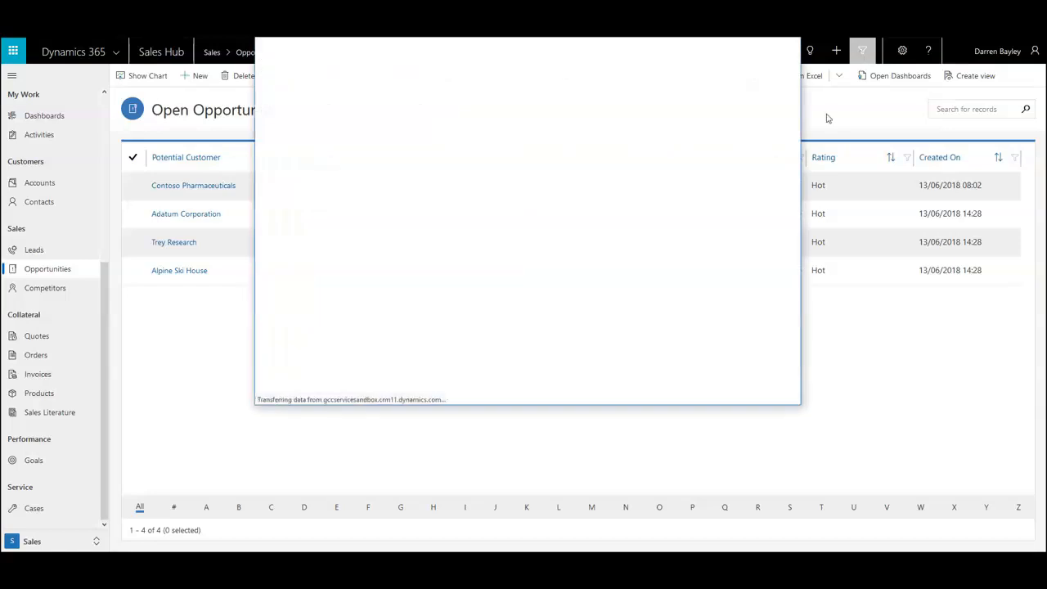